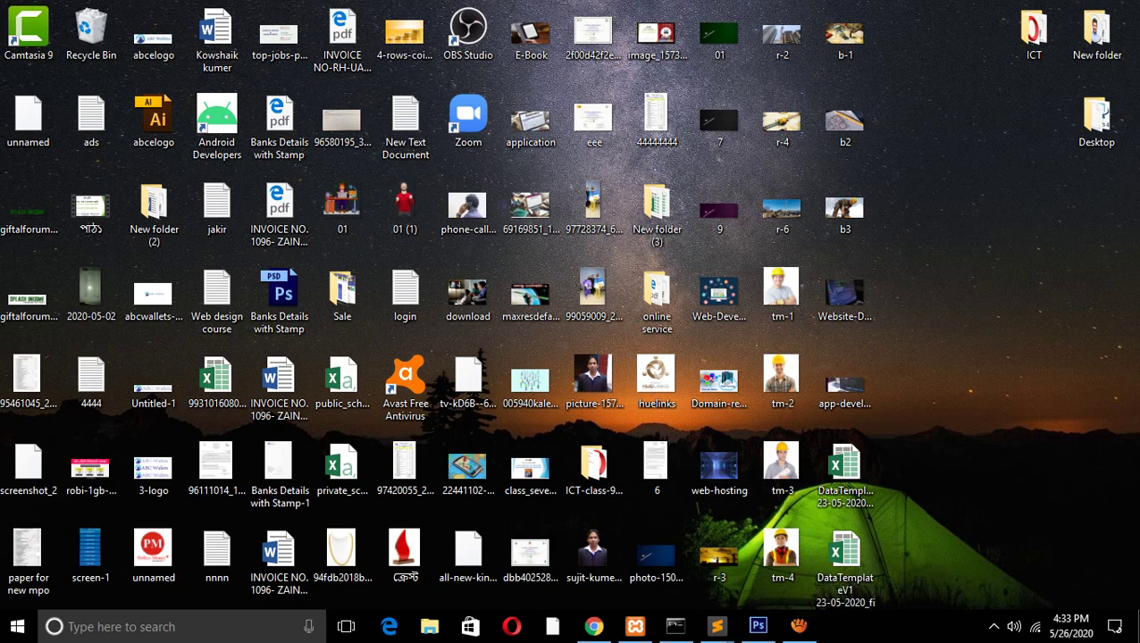
Refresh the desktop several times from its right-click menu
{"action": "right_click", "coordinate": [937, 129]}
{"action": "left_click", "coordinate": [982, 178]}
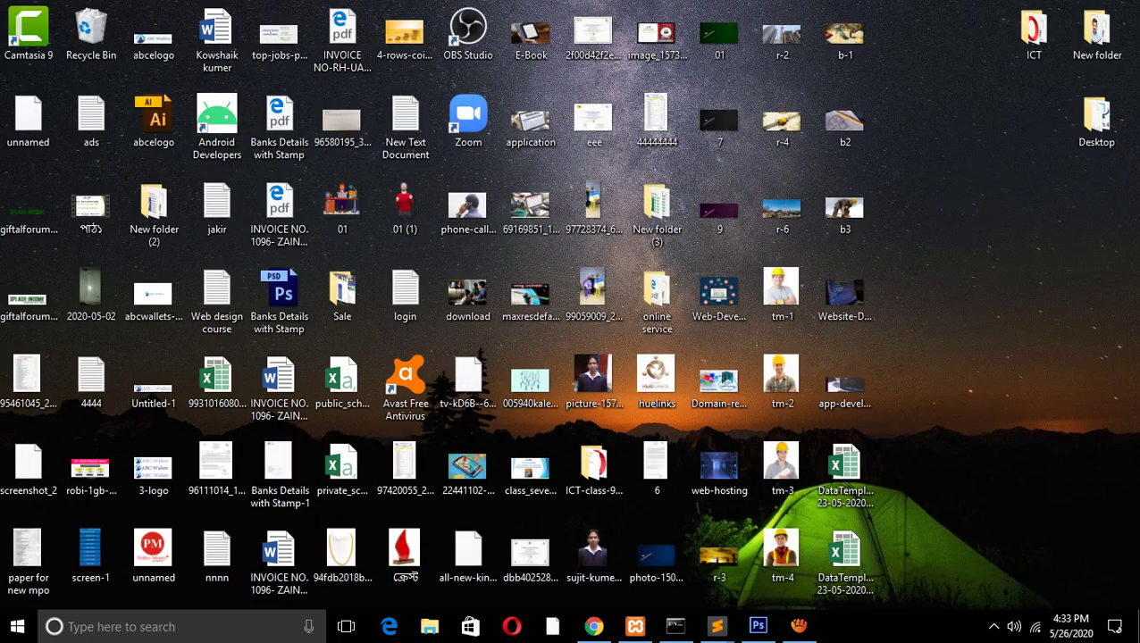
{"action": "right_click", "coordinate": [955, 193]}
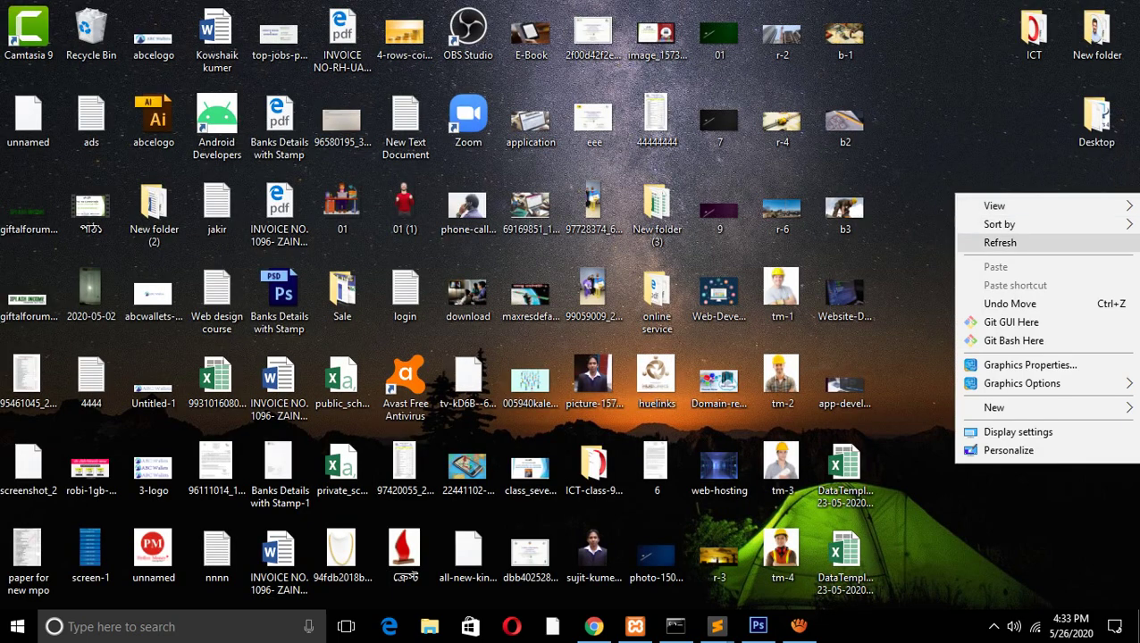
{"action": "left_click", "coordinate": [999, 242]}
{"action": "right_click", "coordinate": [992, 230]}
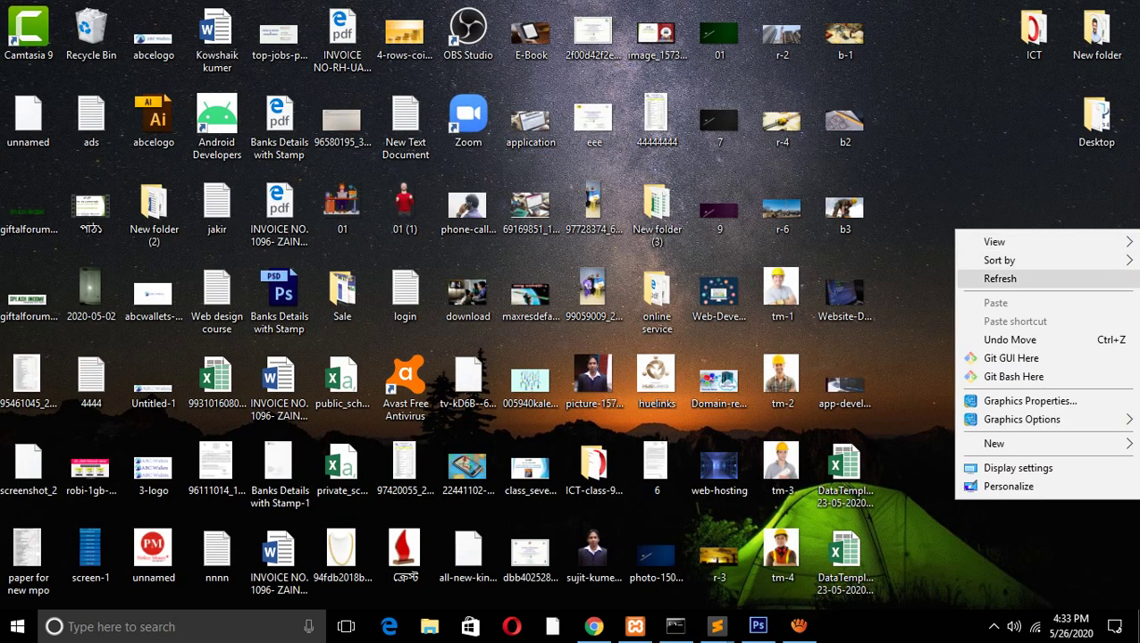
{"action": "left_click", "coordinate": [999, 278]}
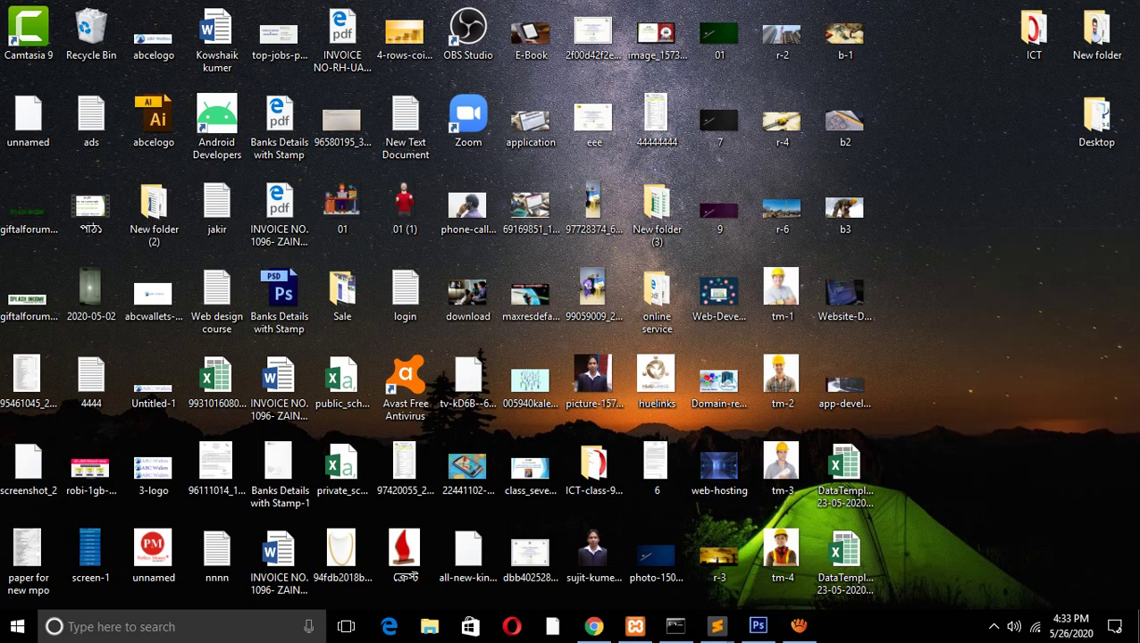
{"action": "right_click", "coordinate": [991, 262]}
{"action": "left_click", "coordinate": [1000, 311]}
Open the DataTemplate workbook, paste over the A7:F20 notes, and review the NID rule in C9
{"action": "double_click", "coordinate": [844, 558]}
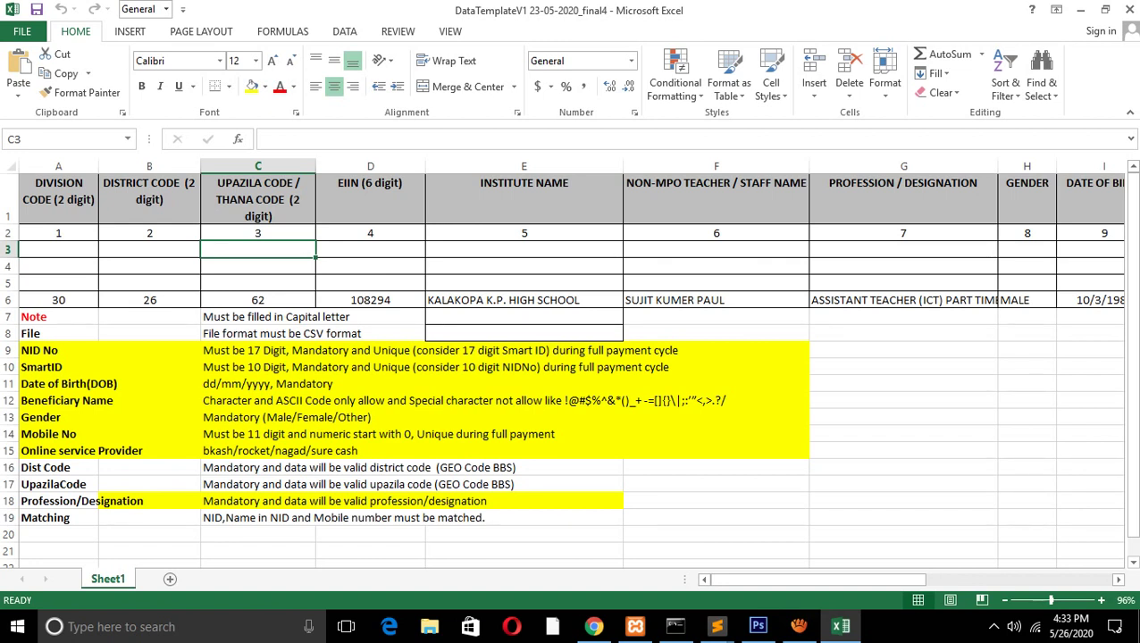
{"action": "left_click_drag", "start_coordinate": [45, 317], "coordinate": [786, 534]}
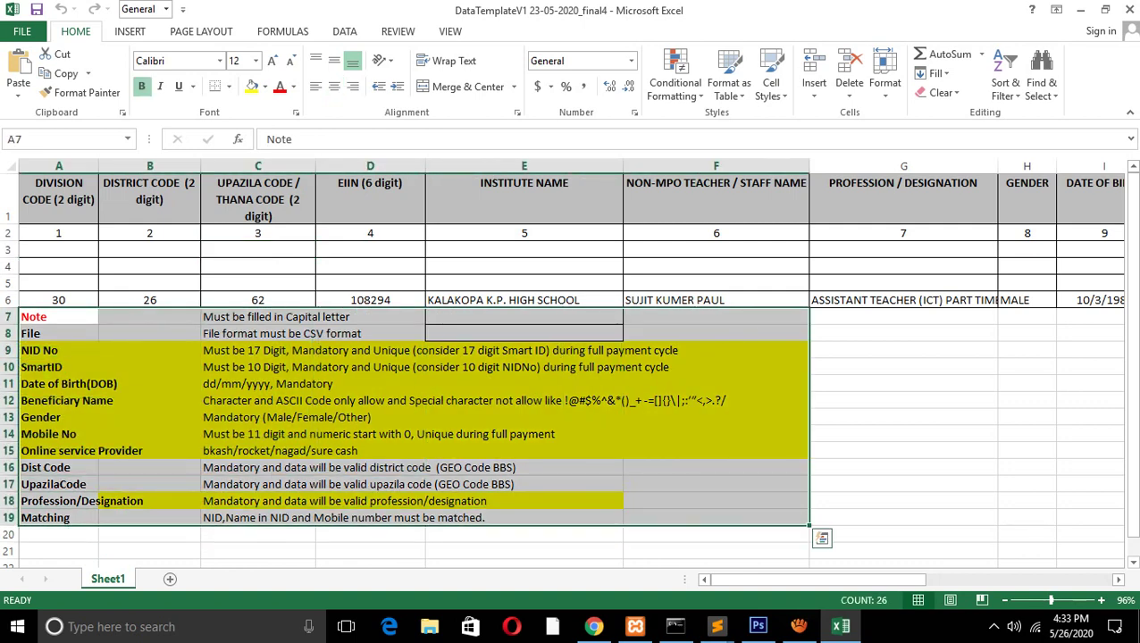
{"action": "key", "text": "ctrl+v"}
{"action": "left_click", "coordinate": [59, 317]}
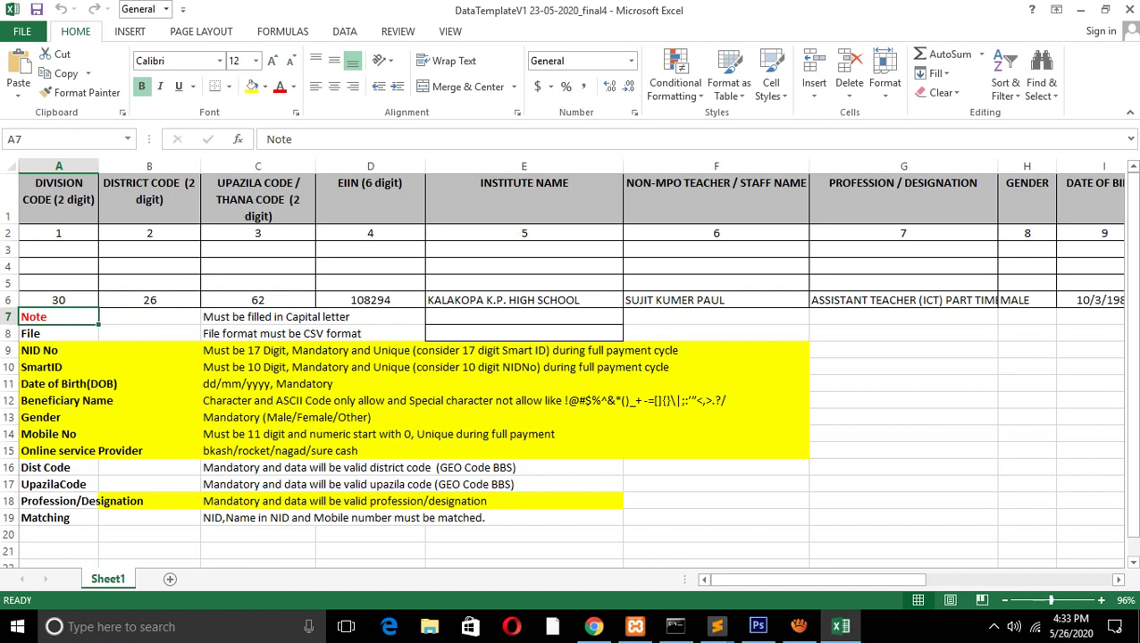
{"action": "key", "text": "Down"}
{"action": "key", "text": "Down"}
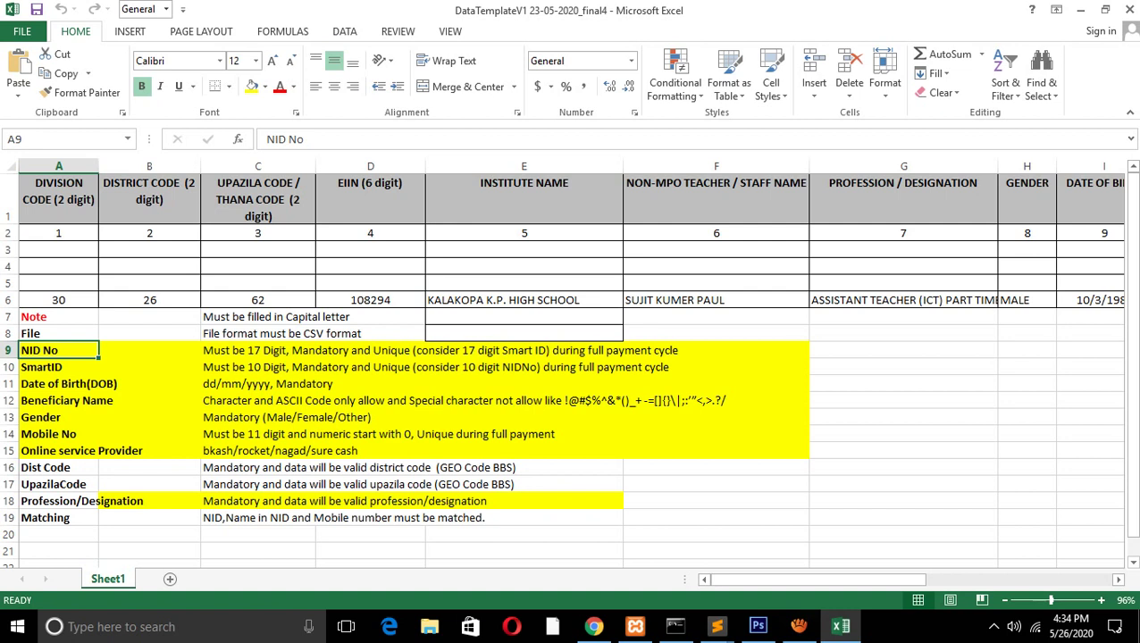
{"action": "left_click", "coordinate": [258, 351]}
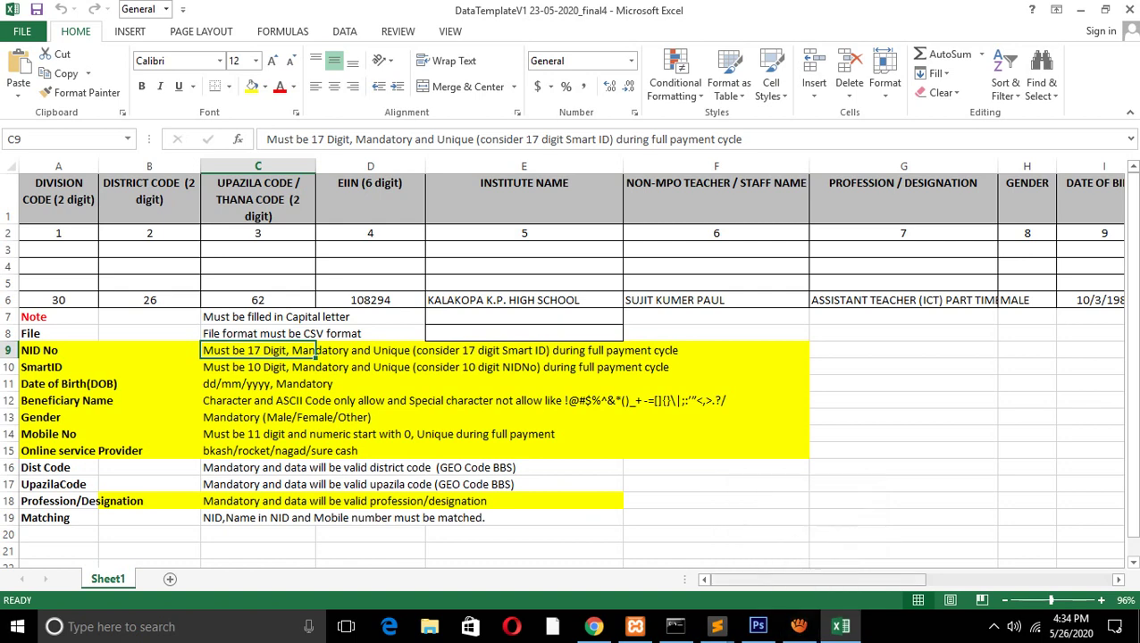
Retype the NID's leading digits as 1988 in J6 and commit it
{"action": "scroll", "coordinate": [570, 375], "scroll_direction": "right", "scroll_amount": 5}
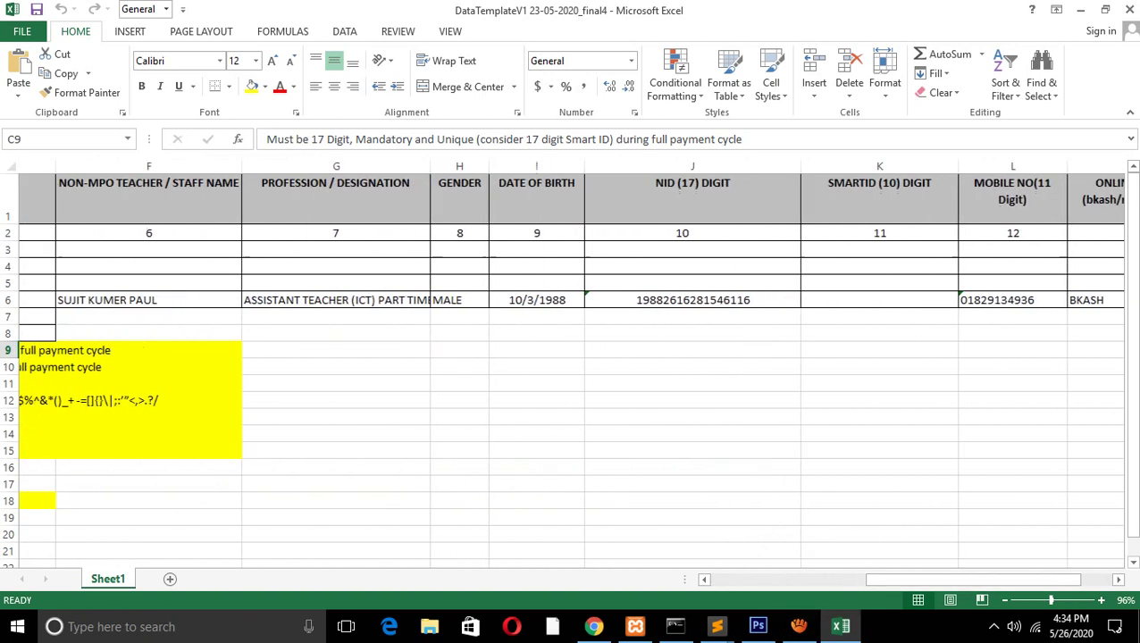
{"action": "double_click", "coordinate": [633, 300]}
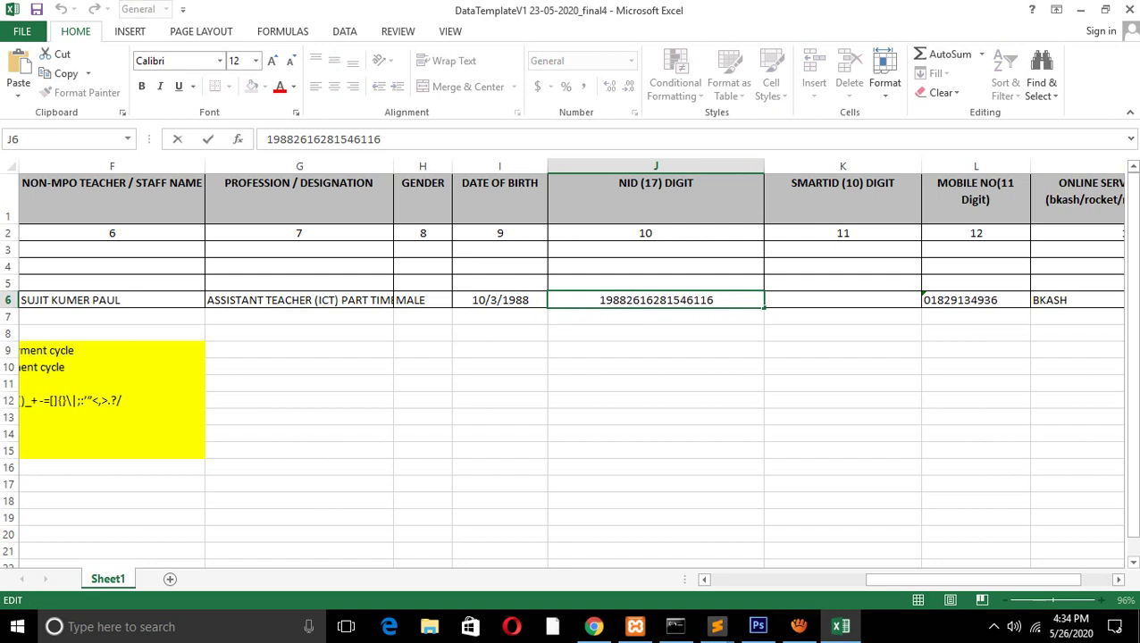
{"action": "key", "text": "shift+Home"}
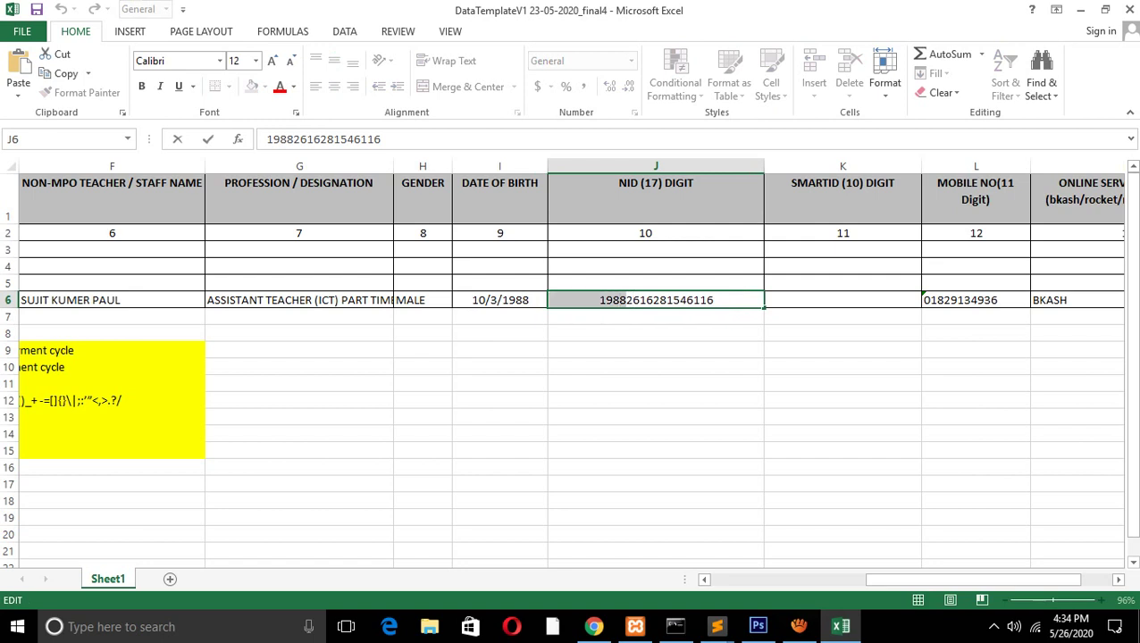
{"action": "key", "text": "BackSpace"}
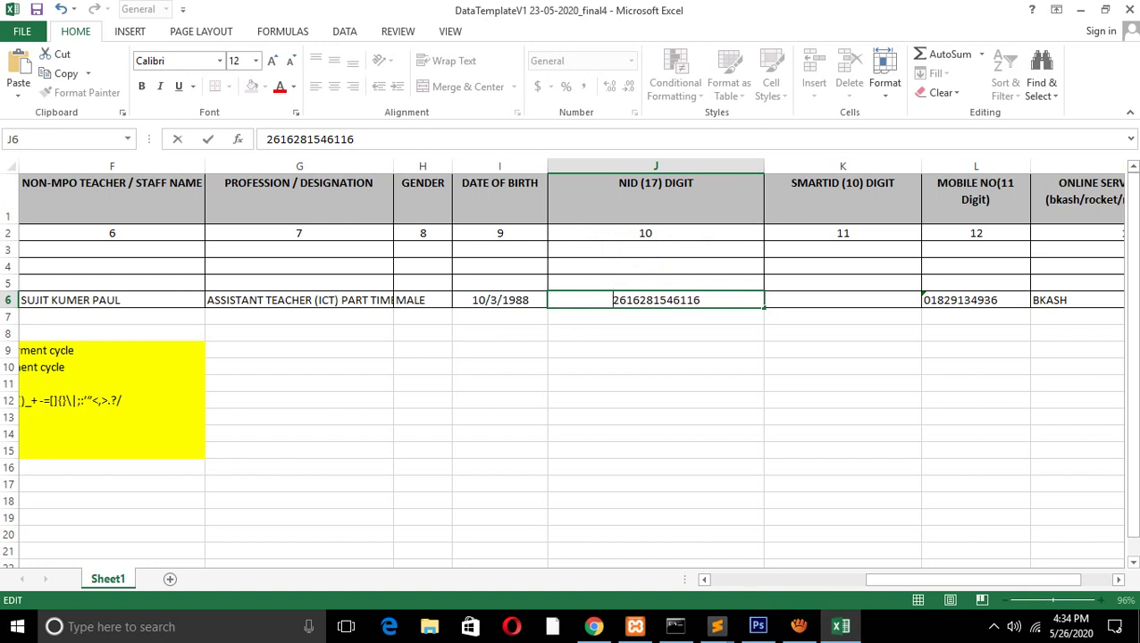
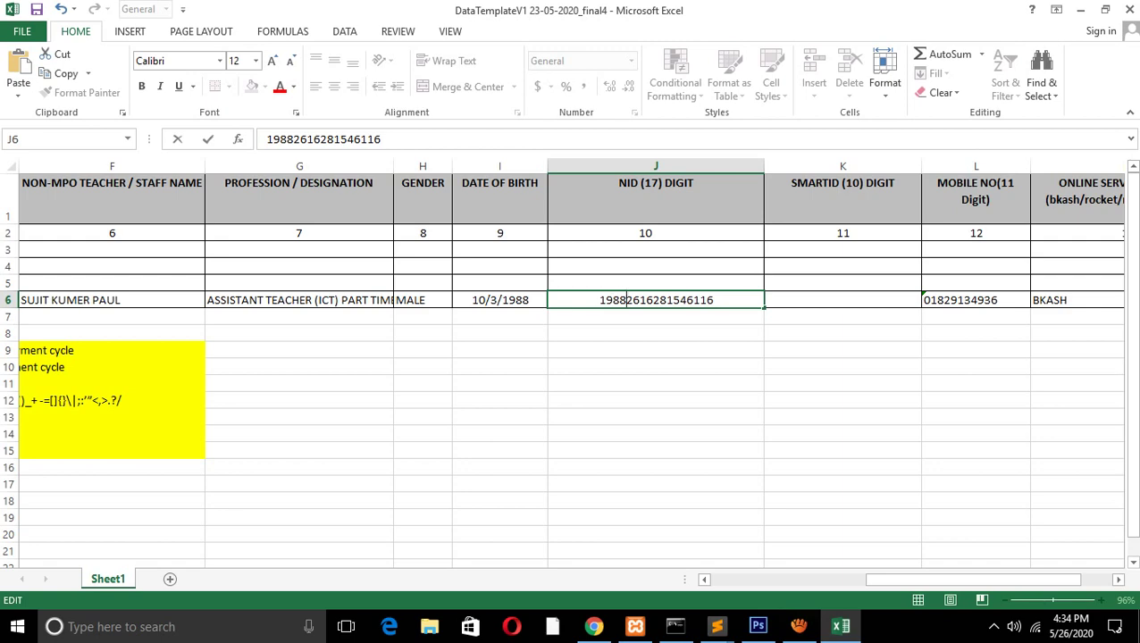
{"action": "left_click_drag", "start_coordinate": [974, 579], "coordinate": [817, 578]}
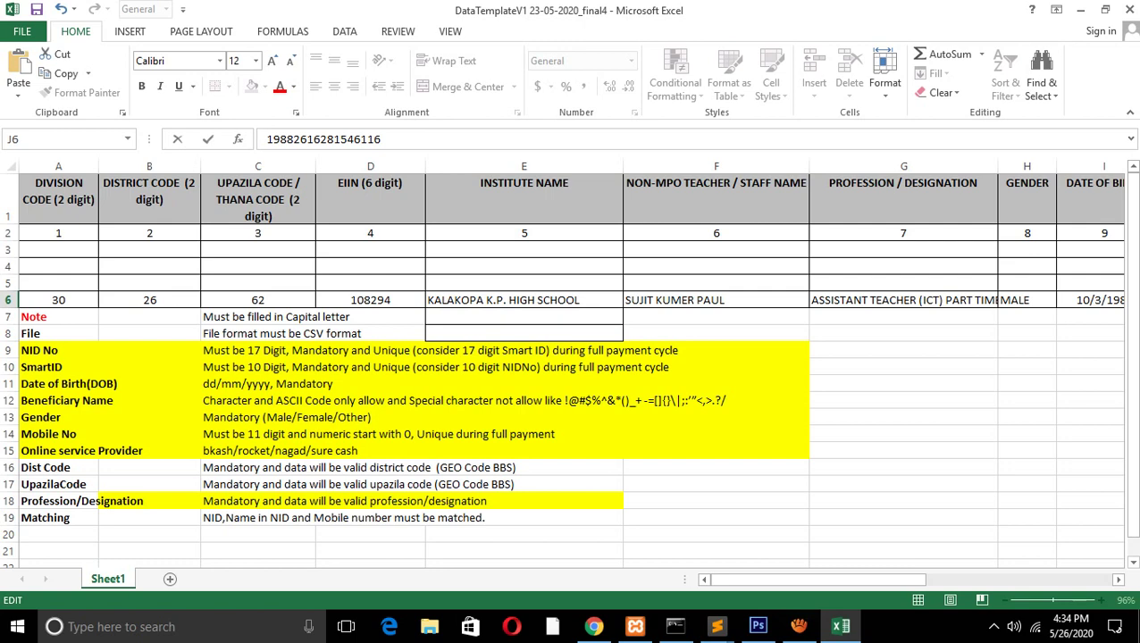
{"action": "left_click_drag", "start_coordinate": [818, 579], "coordinate": [911, 579]}
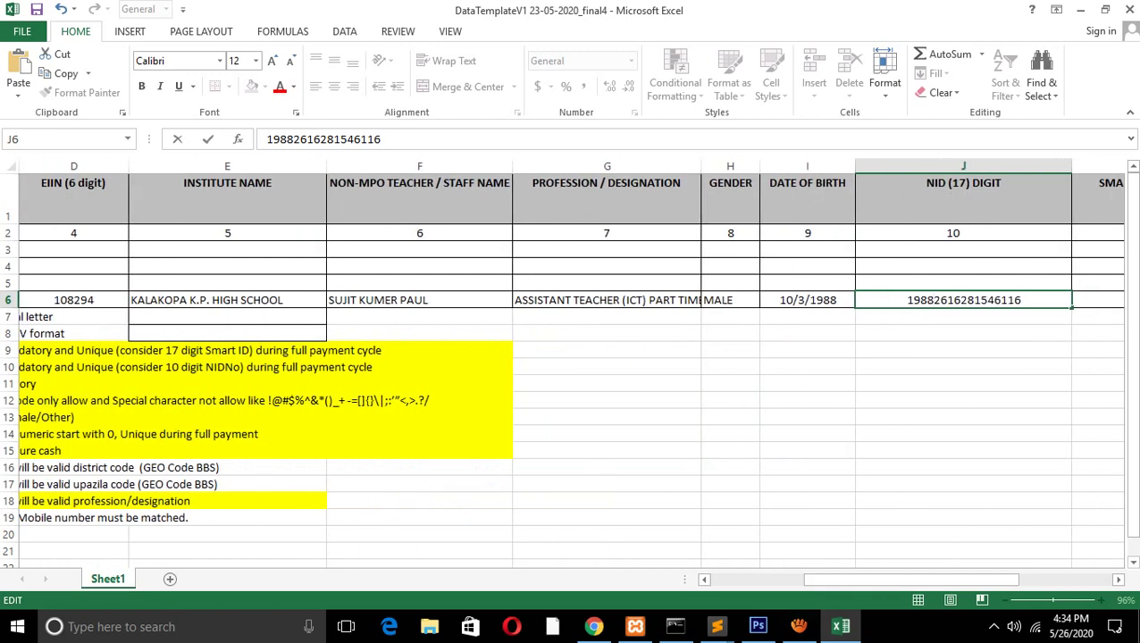
{"action": "left_click", "coordinate": [963, 196]}
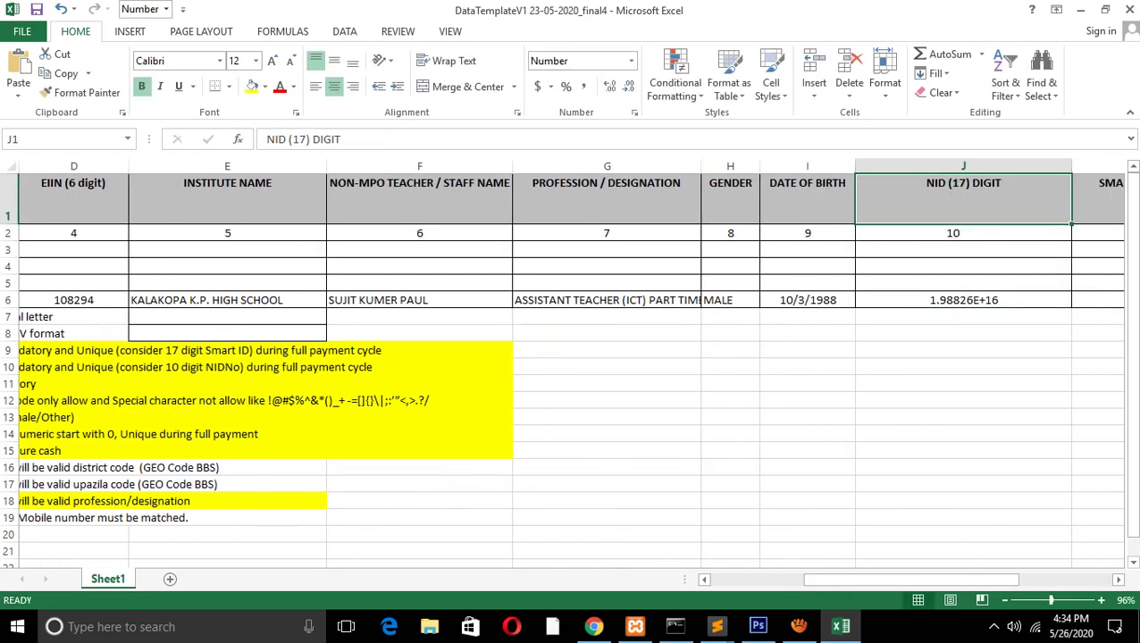
{"action": "left_click_drag", "start_coordinate": [911, 579], "coordinate": [991, 579]}
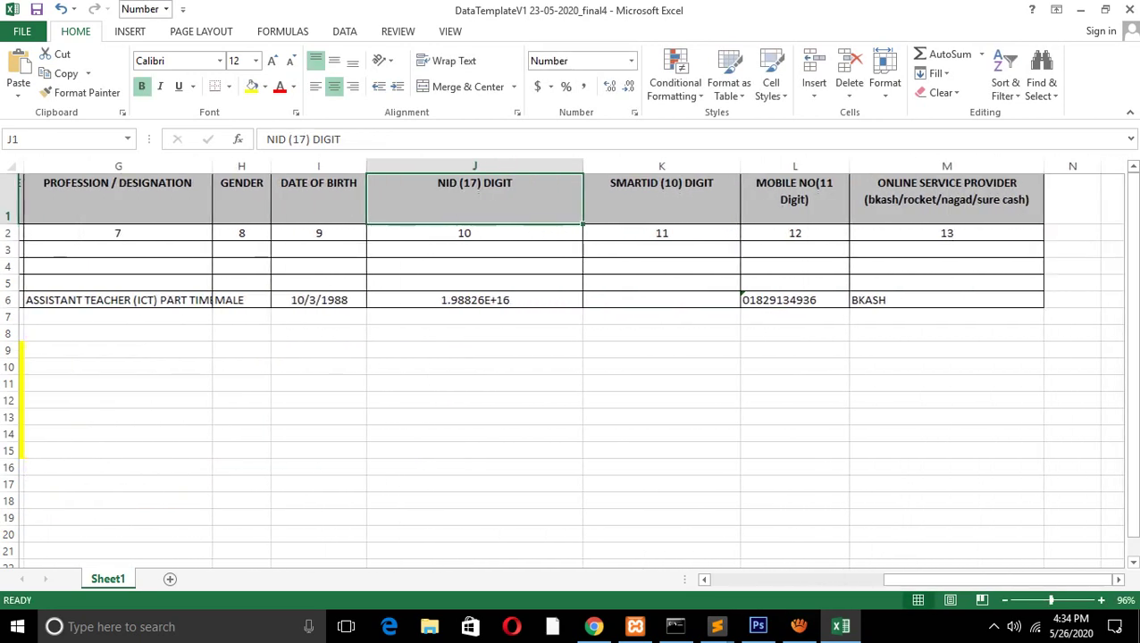
Inspect the SMARTID cells K1 and K6, the stored NID in J6, and K5
{"action": "left_click", "coordinate": [661, 197]}
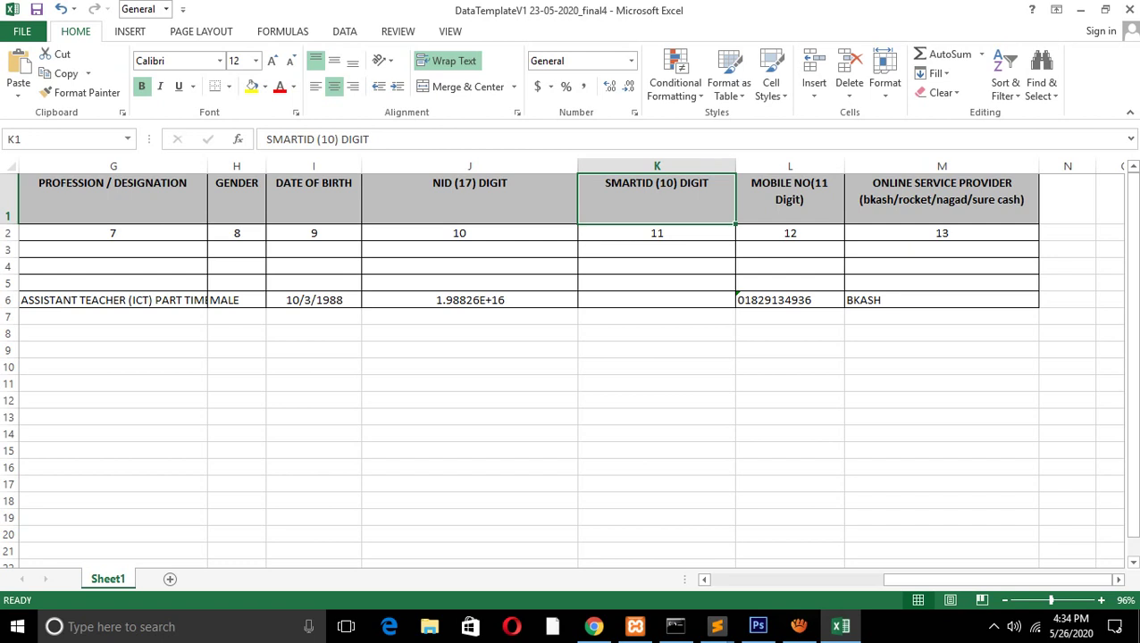
{"action": "left_click", "coordinate": [657, 300]}
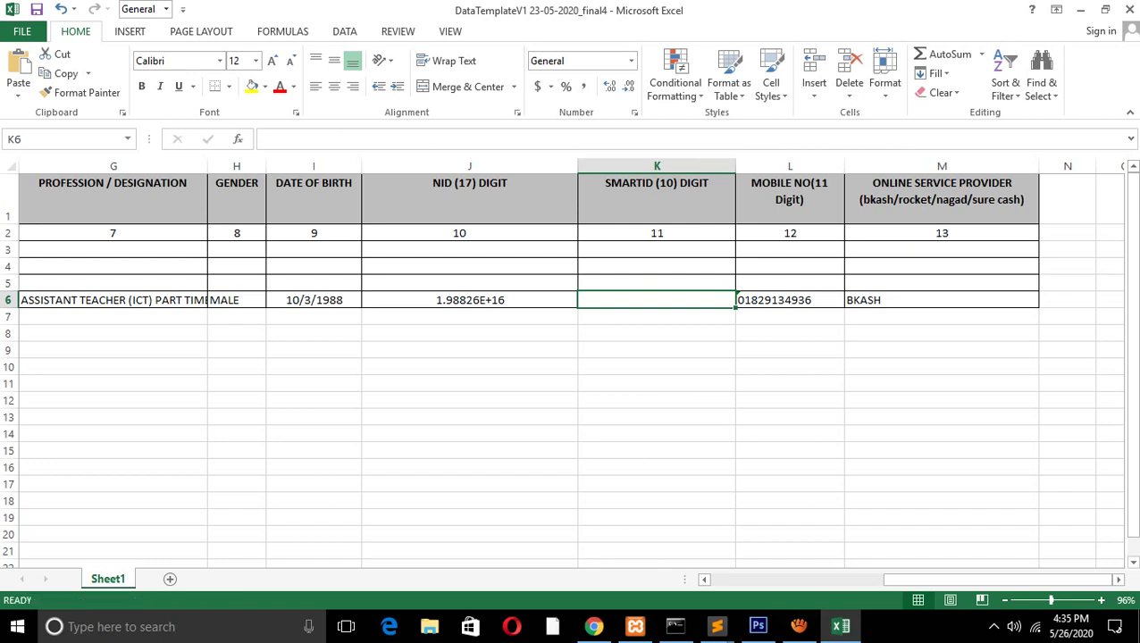
{"action": "left_click", "coordinate": [469, 300]}
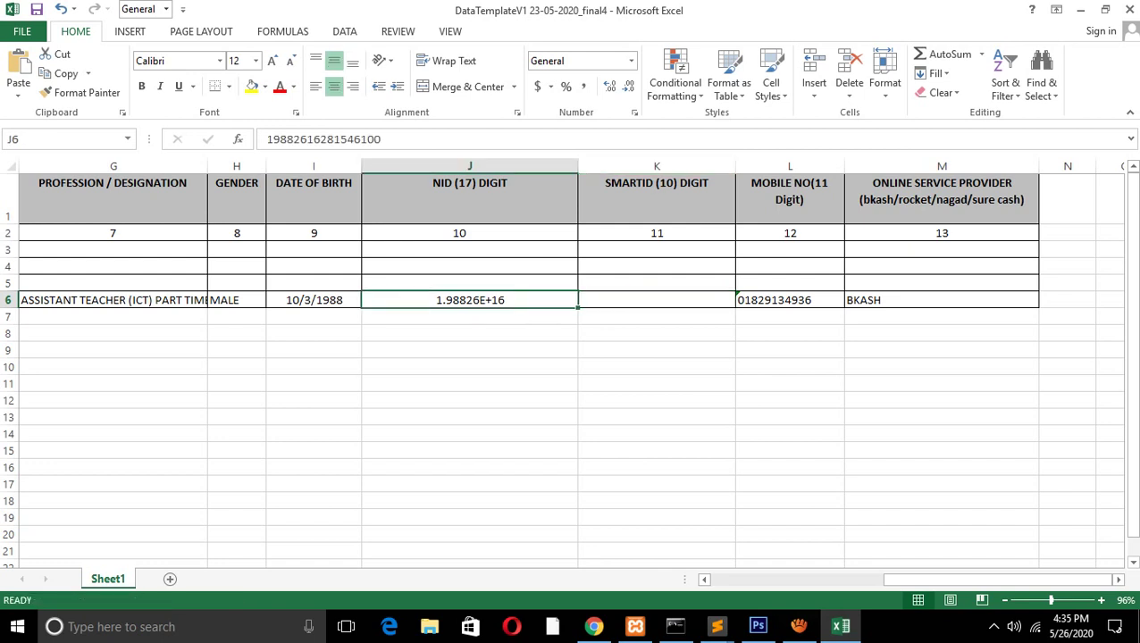
{"action": "left_click", "coordinate": [657, 282]}
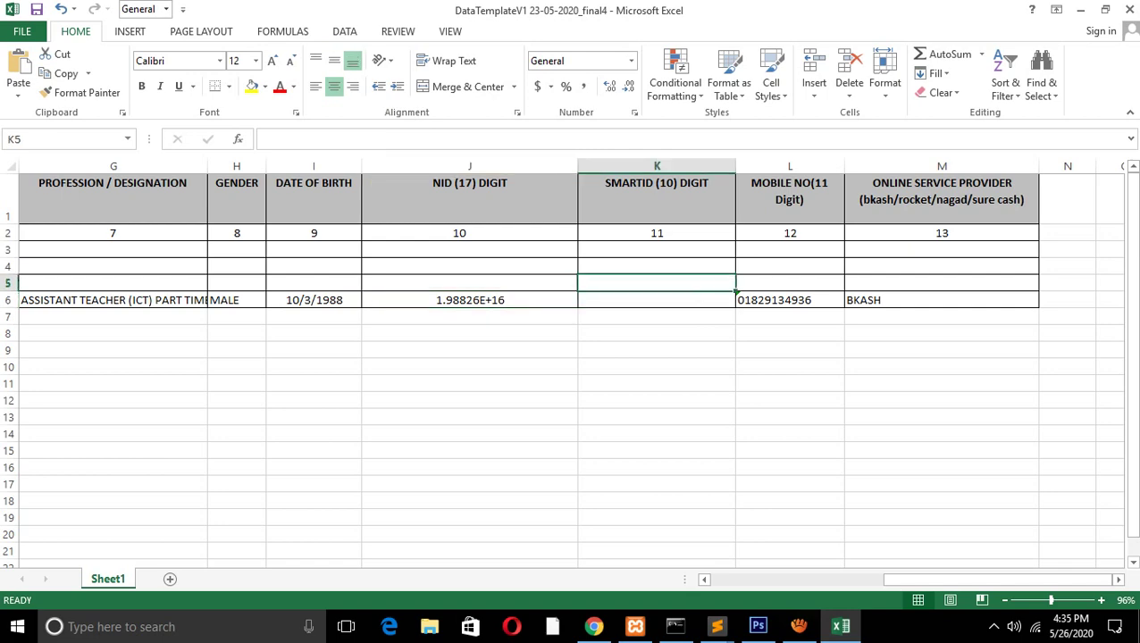
{"action": "left_click_drag", "start_coordinate": [996, 580], "coordinate": [822, 579]}
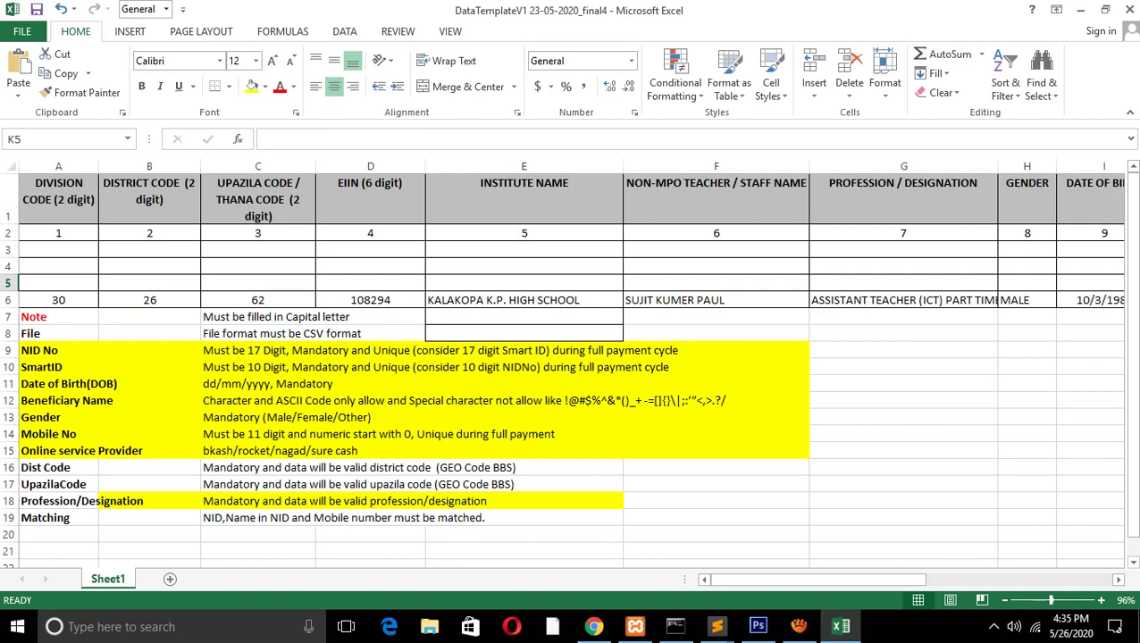
{"action": "left_click", "coordinate": [1092, 300]}
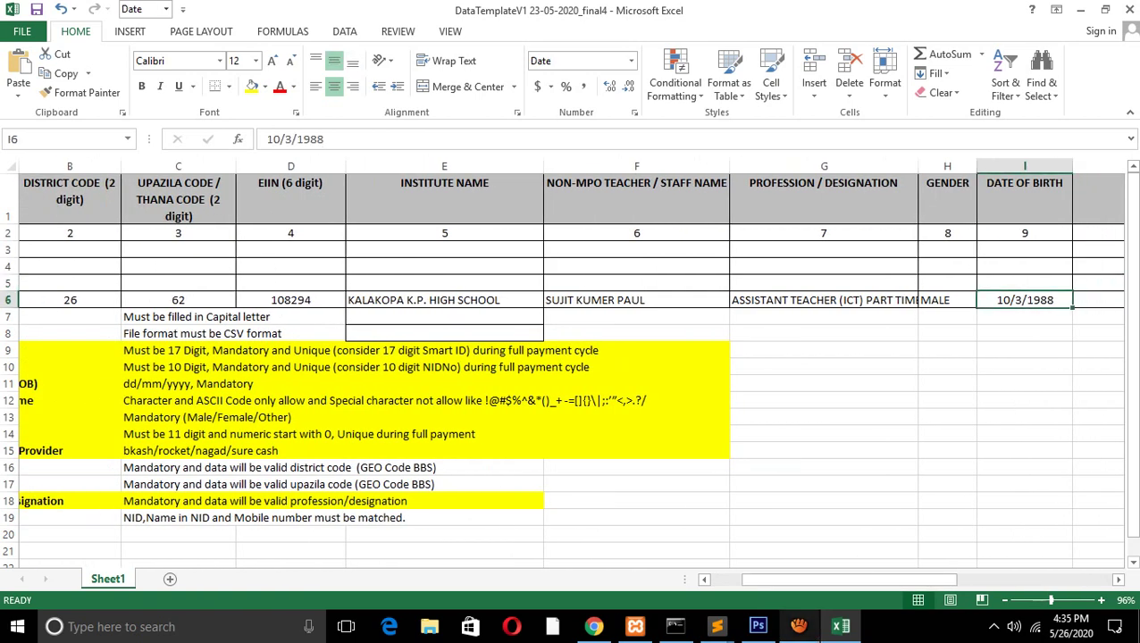
{"action": "scroll", "coordinate": [571, 357], "scroll_direction": "left", "scroll_amount": 1}
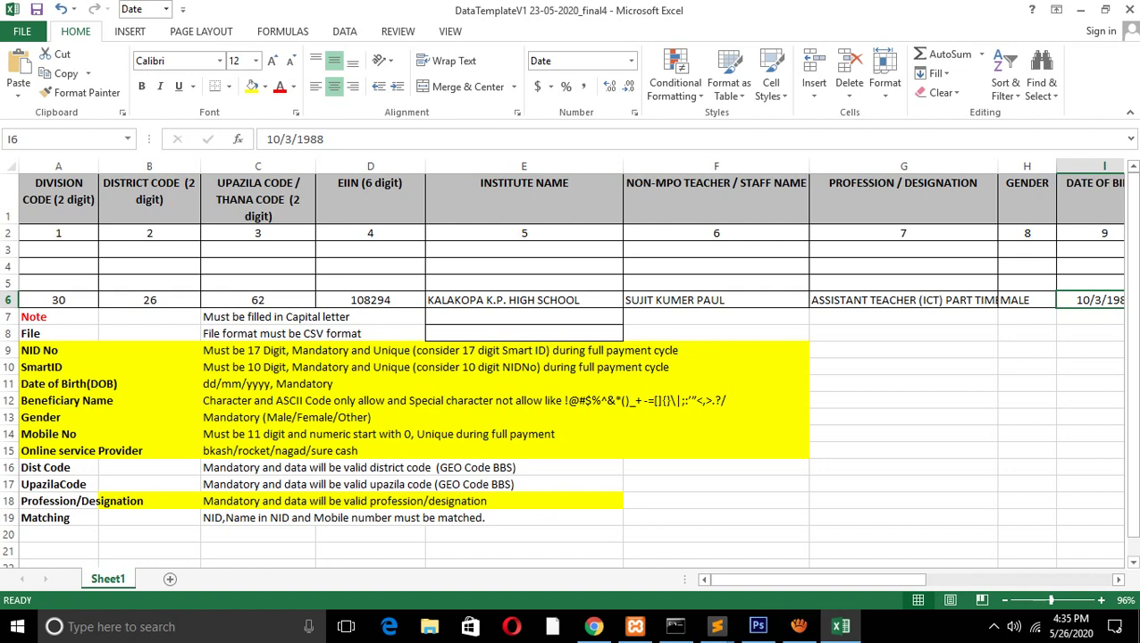
{"action": "left_click", "coordinate": [715, 250]}
{"action": "left_click", "coordinate": [716, 300]}
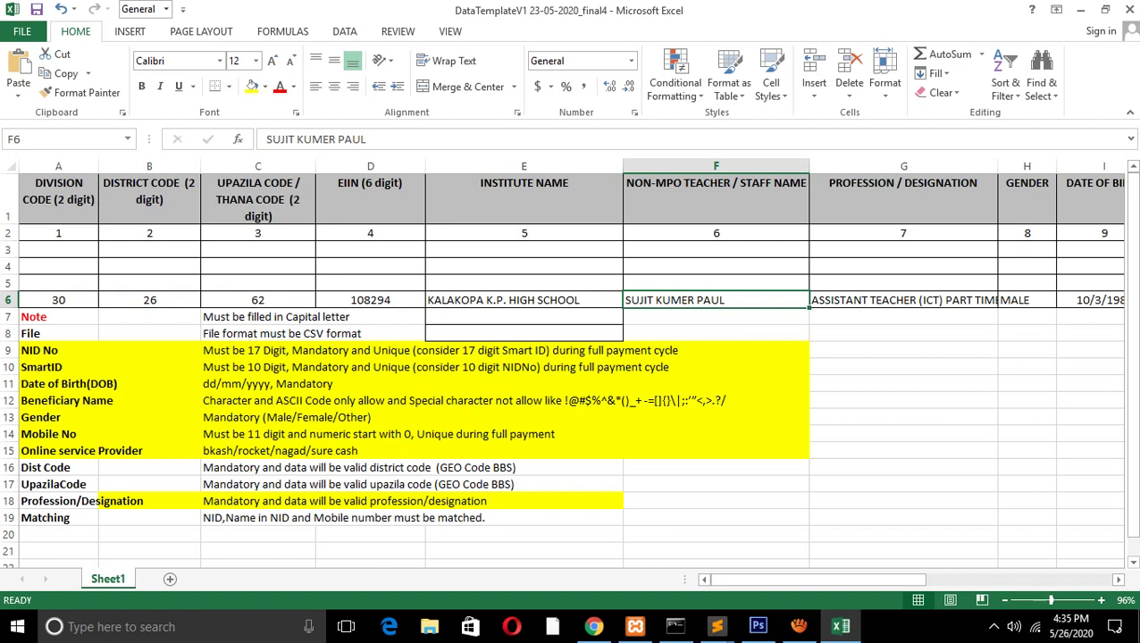
{"action": "left_click", "coordinate": [715, 400]}
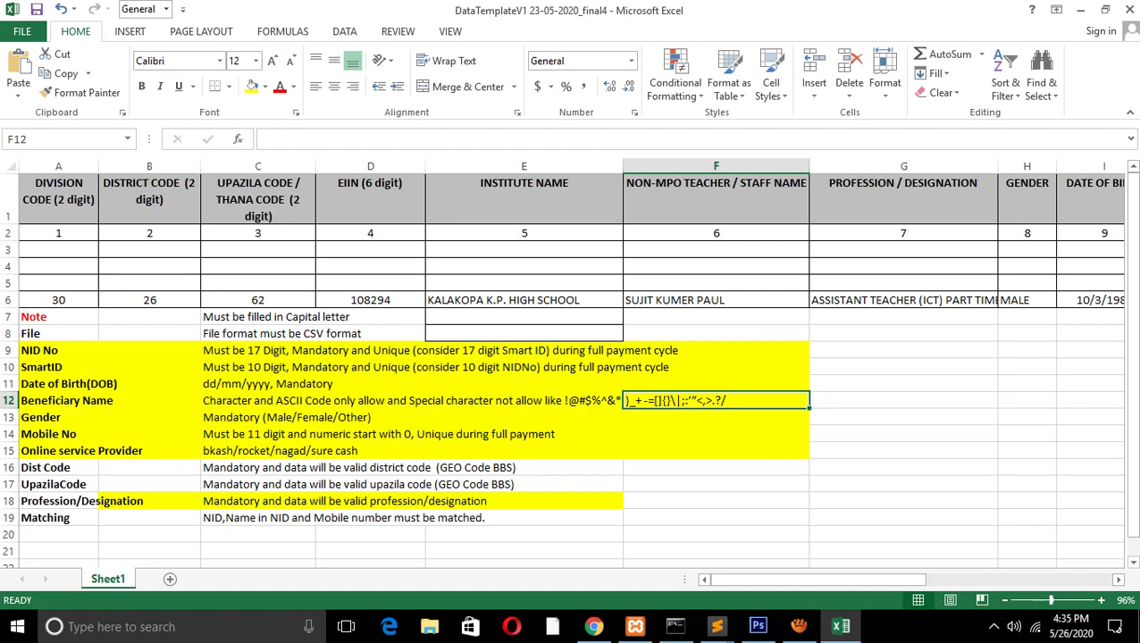
{"action": "key", "text": "Escape"}
{"action": "key", "text": "Down"}
{"action": "key", "text": "Down"}
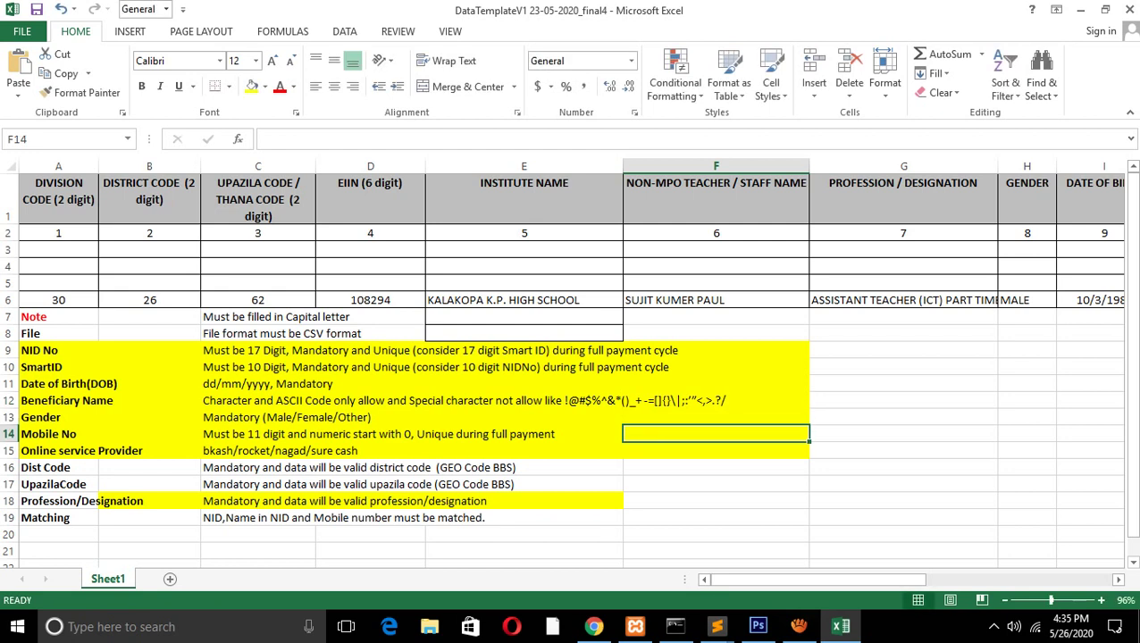
{"action": "key", "text": "Up"}
{"action": "key", "text": "Up"}
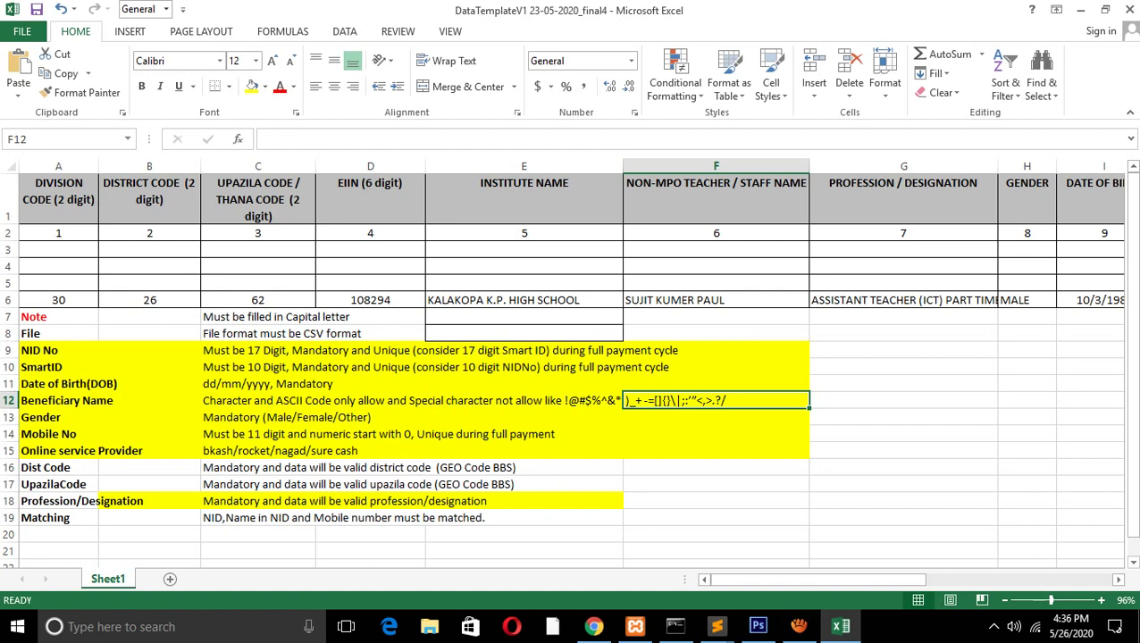
{"action": "left_click", "coordinate": [315, 417]}
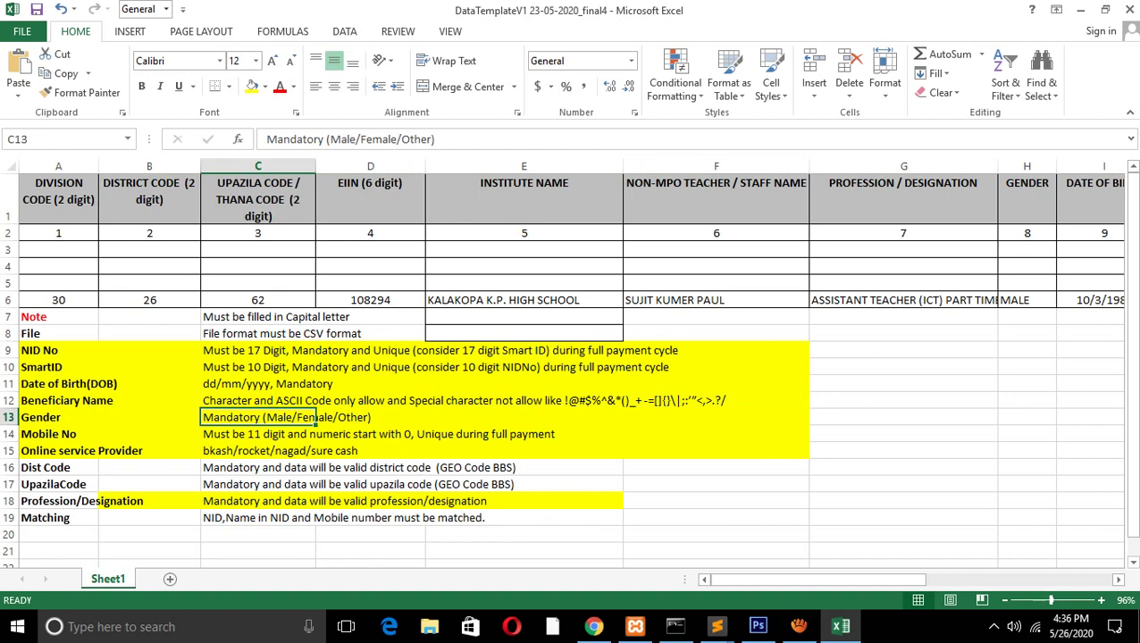
{"action": "left_click", "coordinate": [1027, 300]}
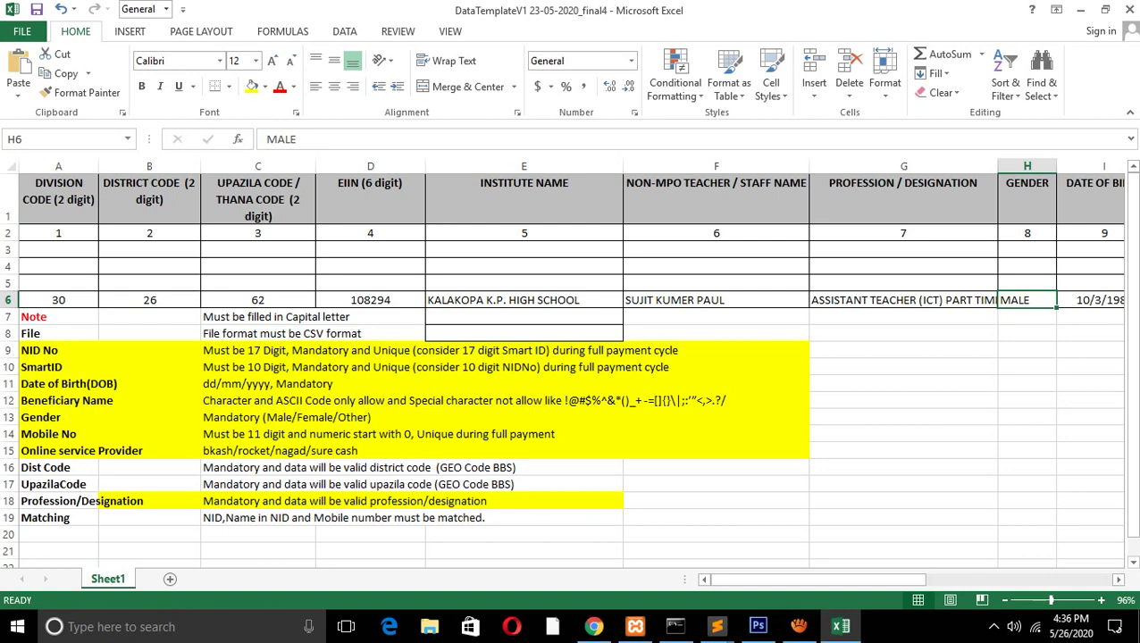
{"action": "left_click", "coordinate": [53, 434]}
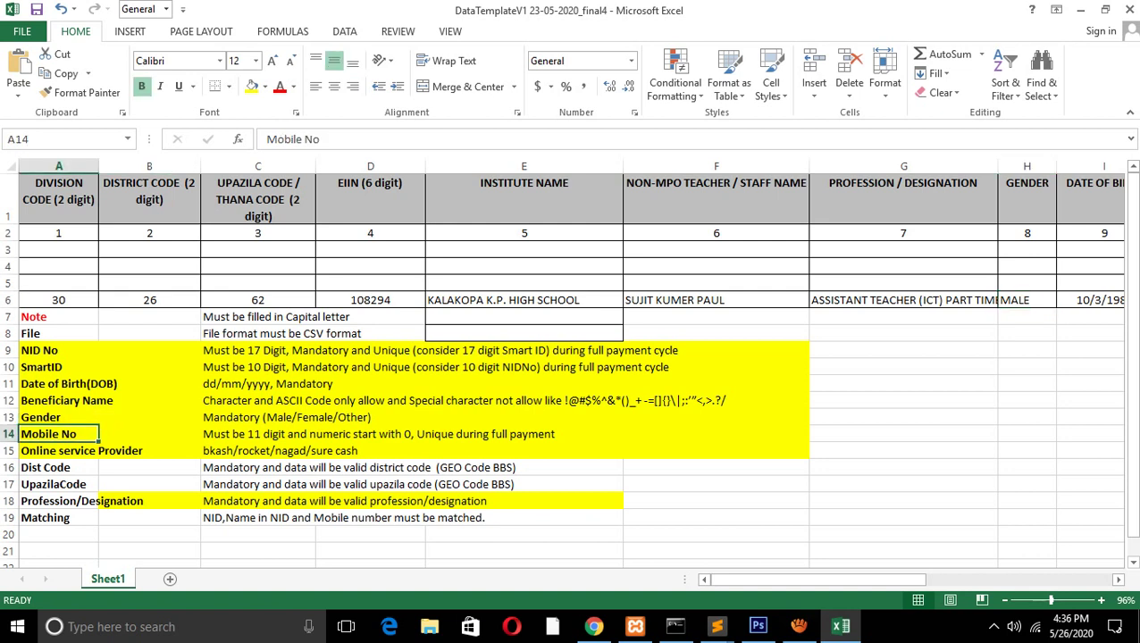
{"action": "left_click", "coordinate": [369, 434]}
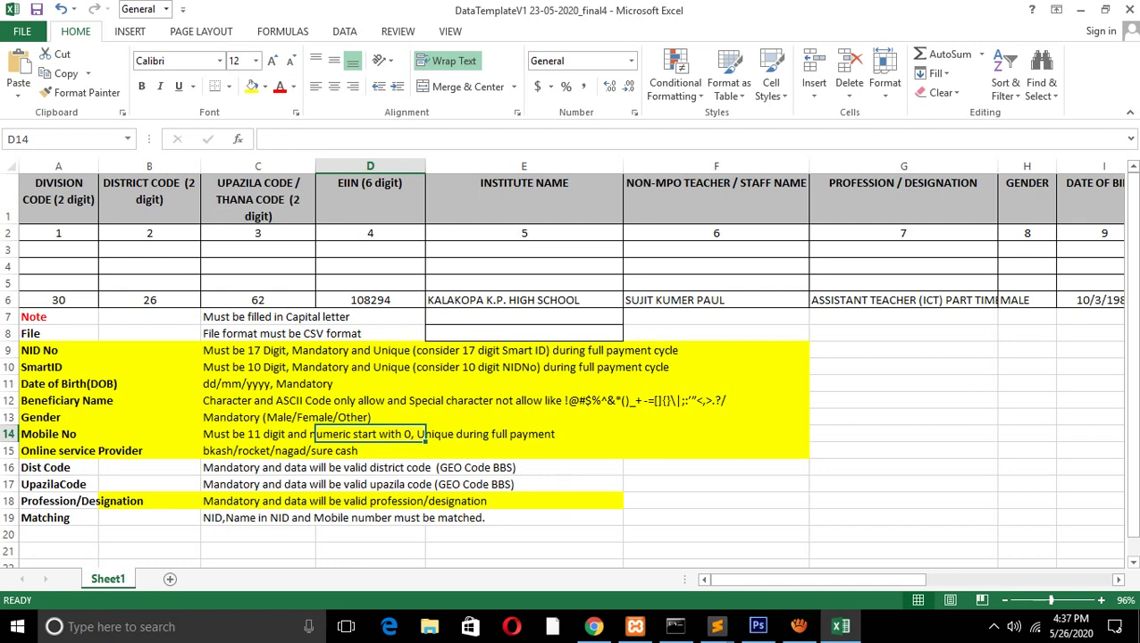
{"action": "left_click", "coordinate": [310, 434]}
{"action": "left_click_drag", "start_coordinate": [786, 579], "coordinate": [929, 579]}
{"action": "left_click", "coordinate": [789, 300]}
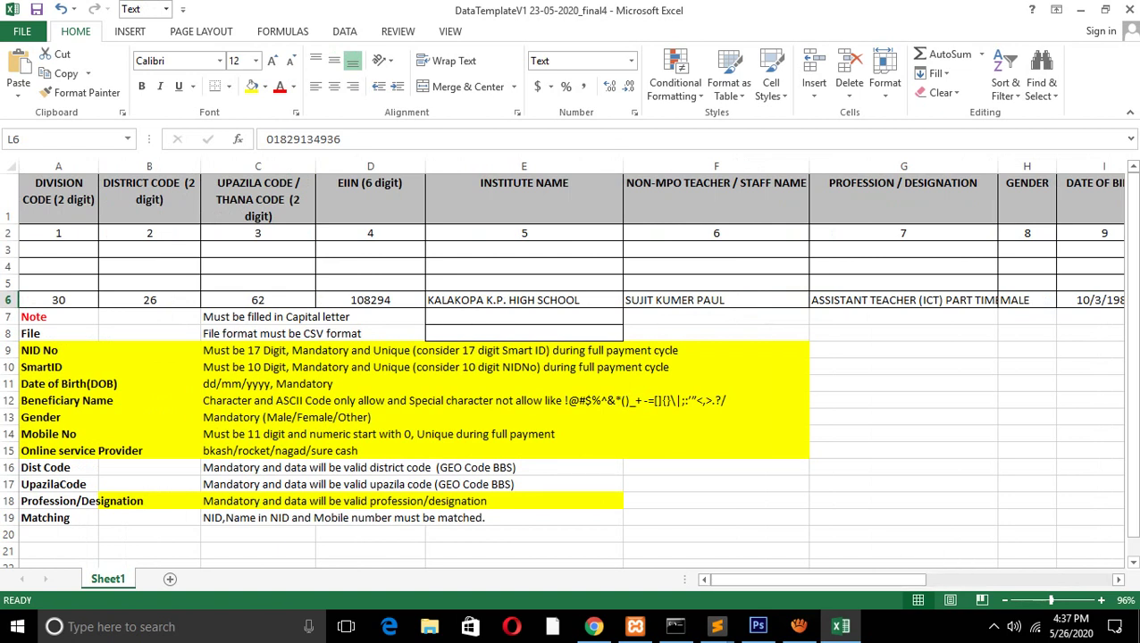
{"action": "key", "text": "Home"}
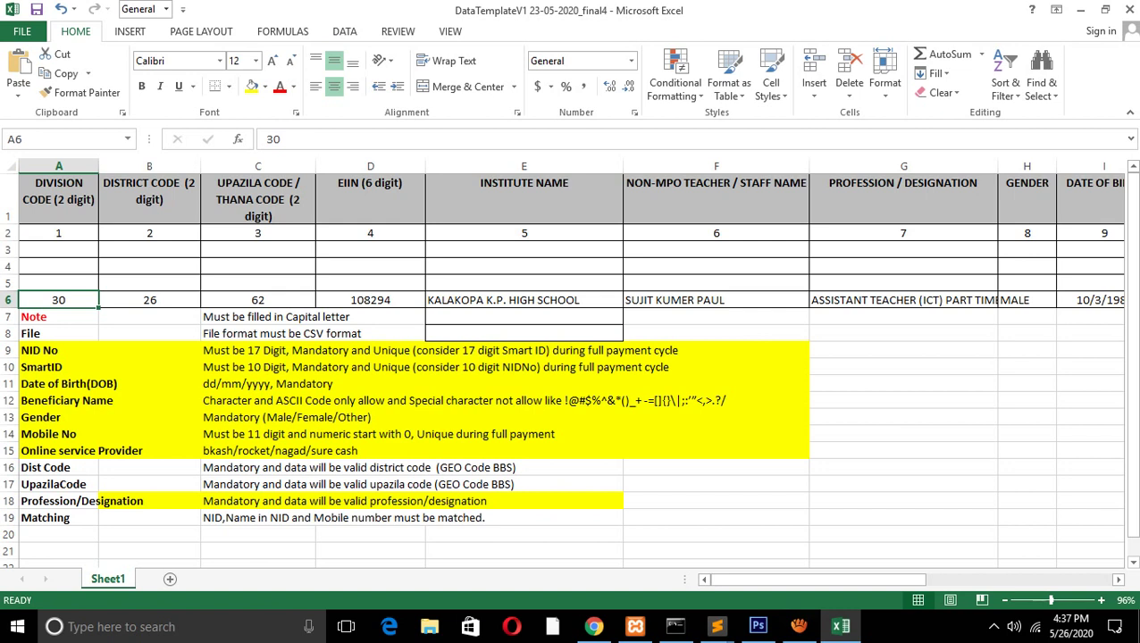
Check row 6's codes and designation, then widen column G to 40 to show 'ASSISTANT TEACHER (ICT) PART TIME'
{"action": "left_click", "coordinate": [150, 249]}
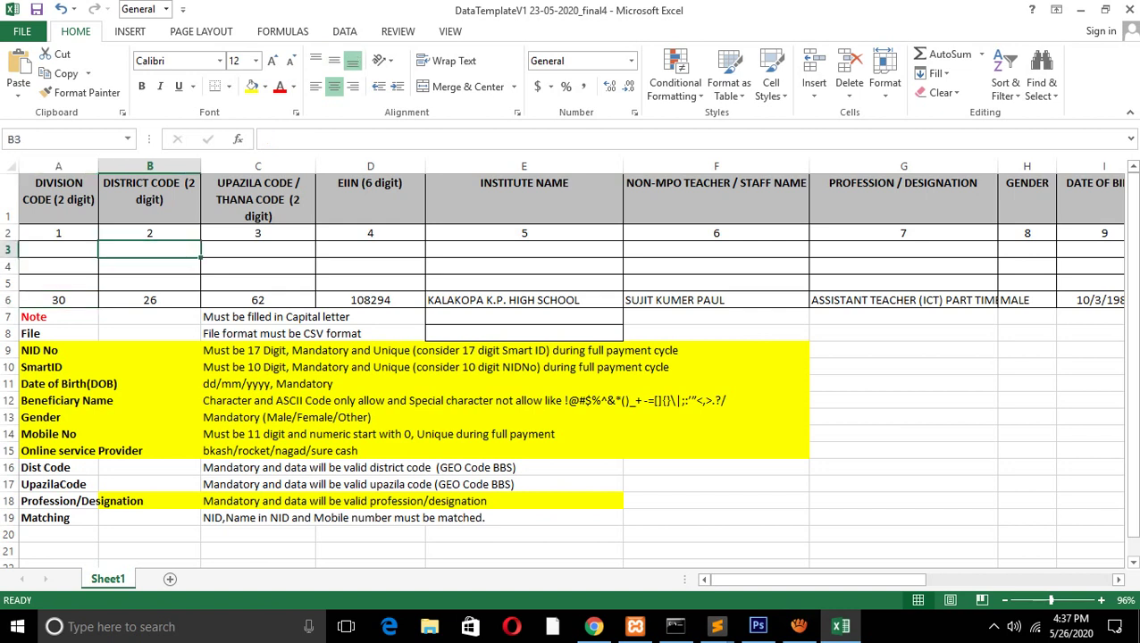
{"action": "left_click", "coordinate": [149, 300]}
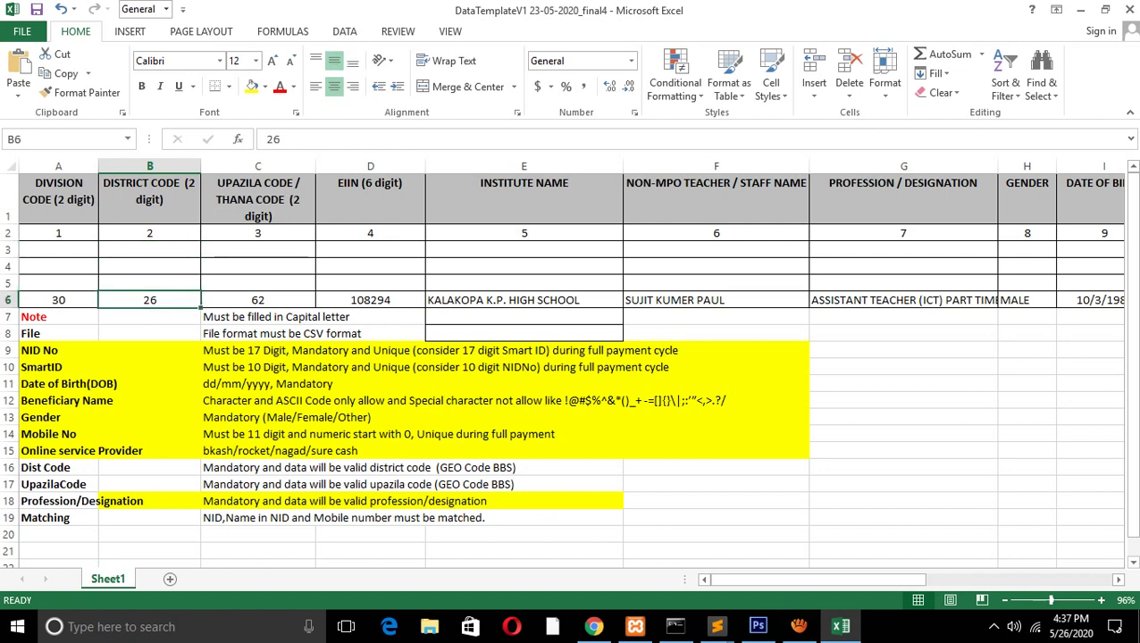
{"action": "left_click_drag", "start_coordinate": [257, 300], "coordinate": [58, 300]}
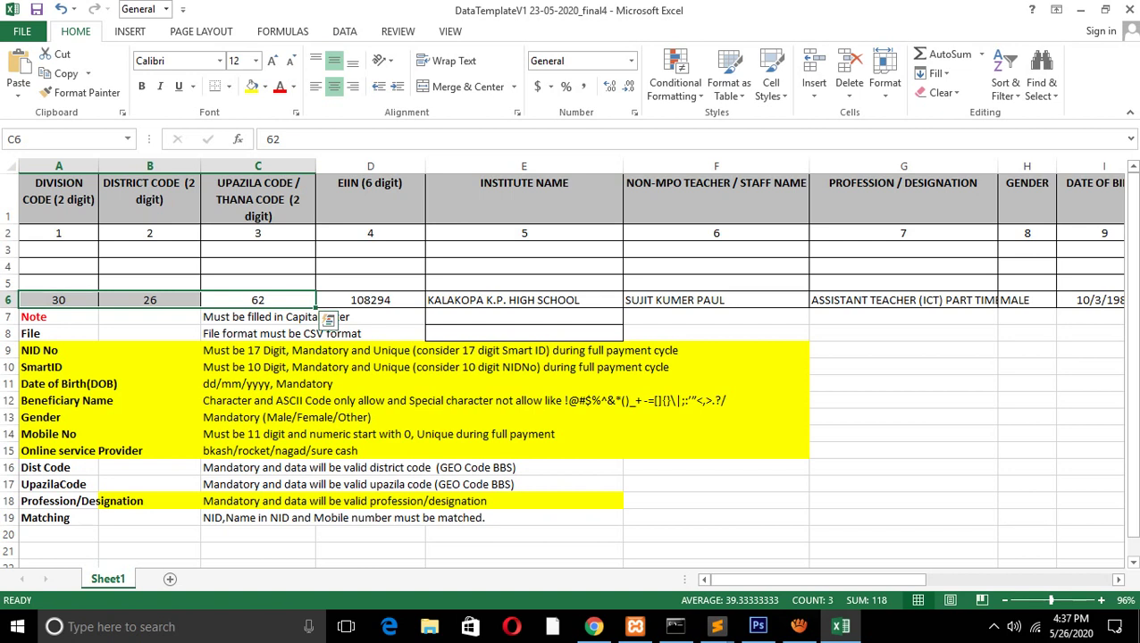
{"action": "left_click", "coordinate": [257, 301]}
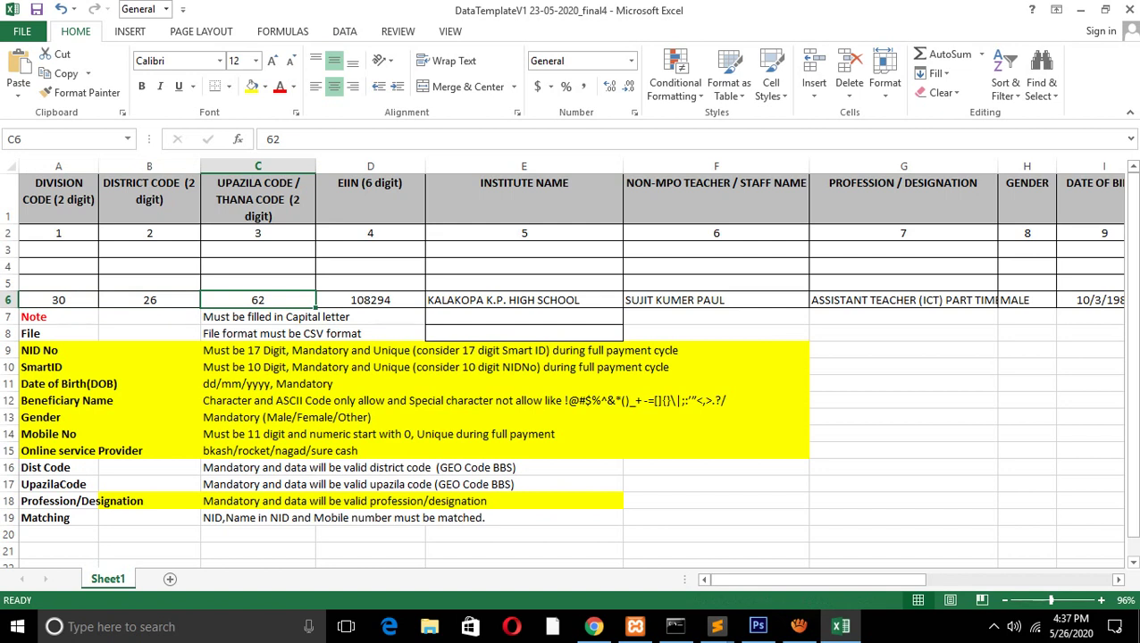
{"action": "left_click", "coordinate": [903, 300]}
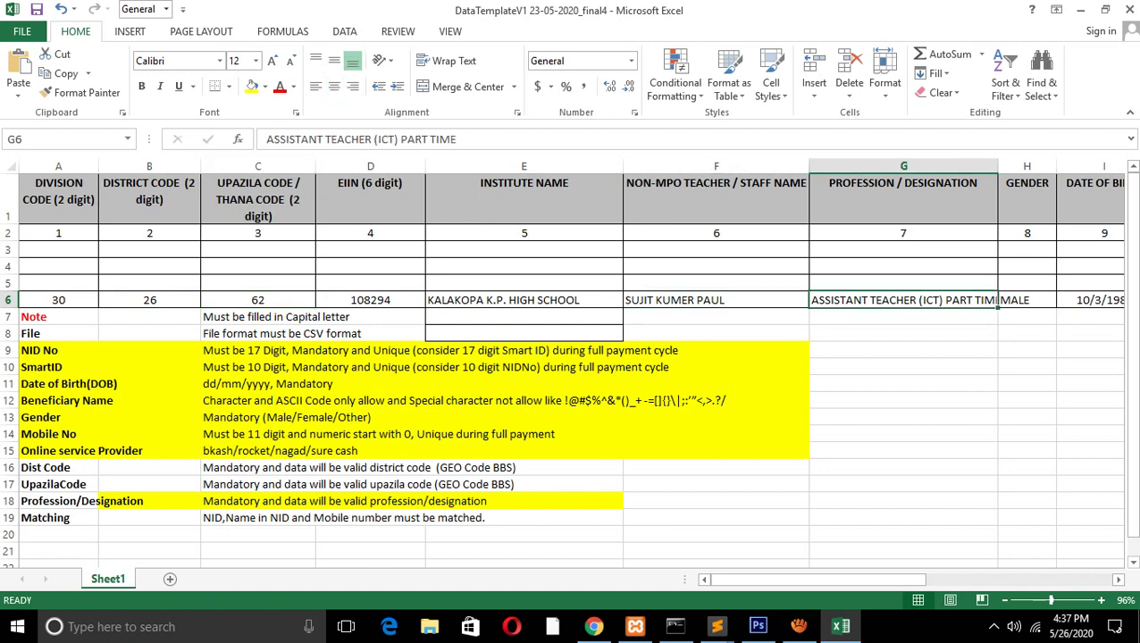
{"action": "left_click_drag", "start_coordinate": [998, 166], "coordinate": [1070, 167]}
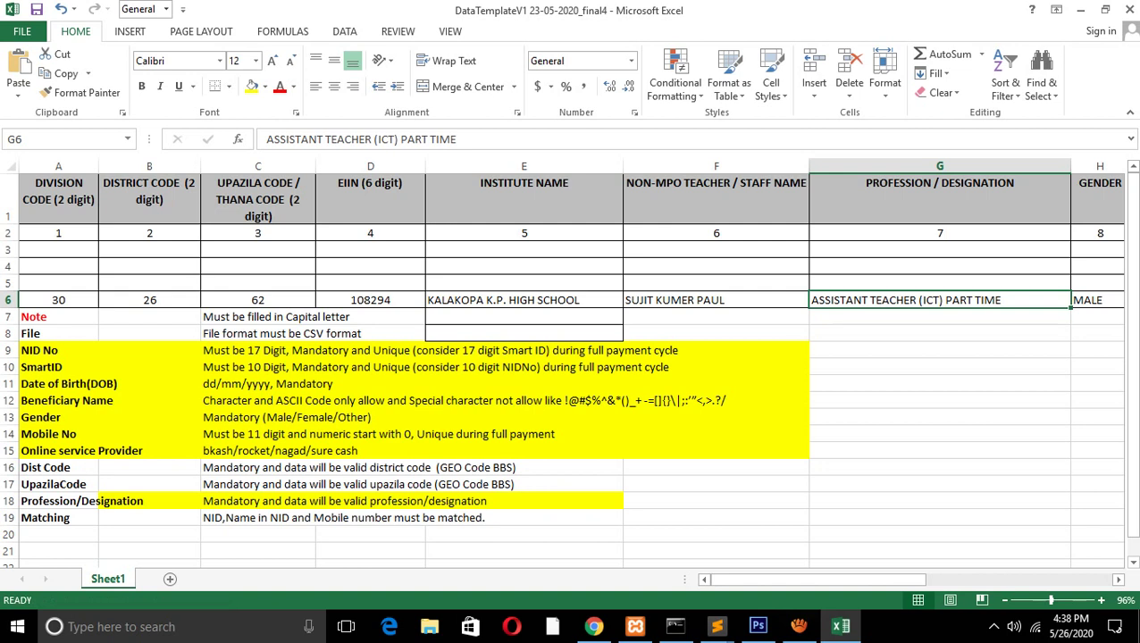
{"action": "left_click", "coordinate": [54, 518]}
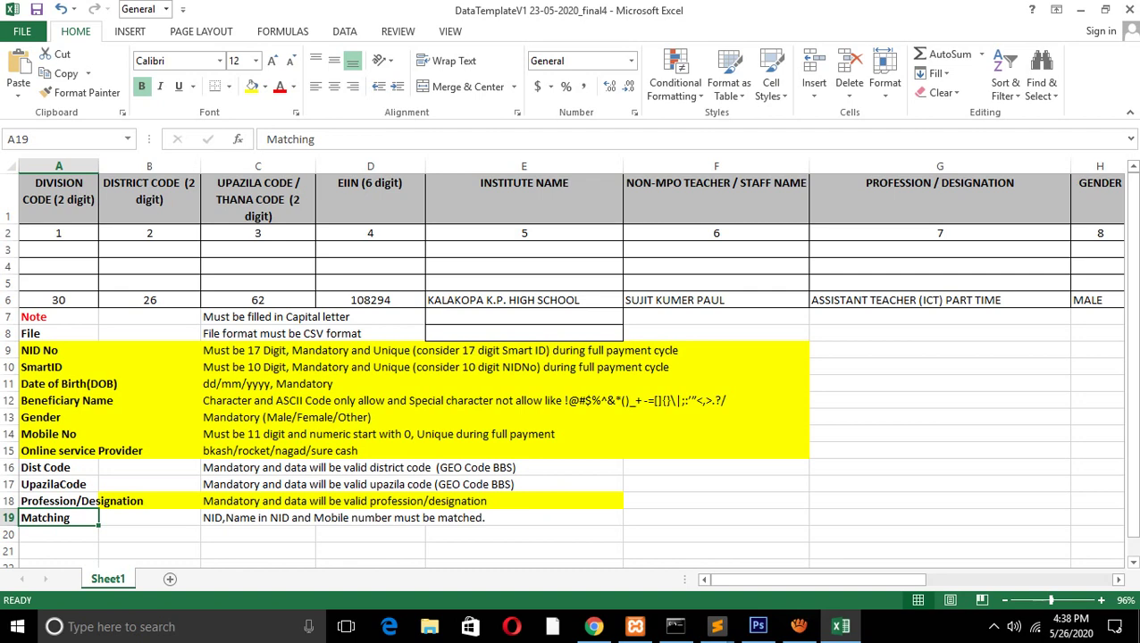
Review I6, F6 and G6, then edit J6 to show all NID digits and select the trailing 00
{"action": "left_click_drag", "start_coordinate": [818, 579], "coordinate": [826, 579]}
{"action": "scroll", "coordinate": [570, 370], "scroll_direction": "right", "scroll_amount": 1}
{"action": "left_click_drag", "start_coordinate": [802, 580], "coordinate": [993, 580]}
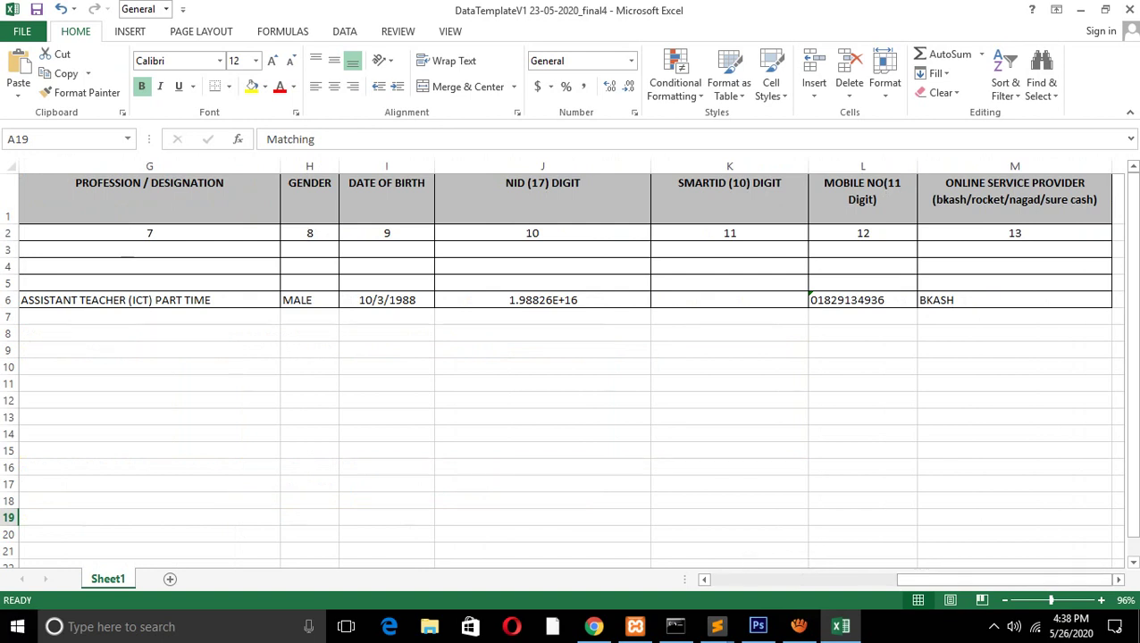
{"action": "left_click", "coordinate": [386, 300]}
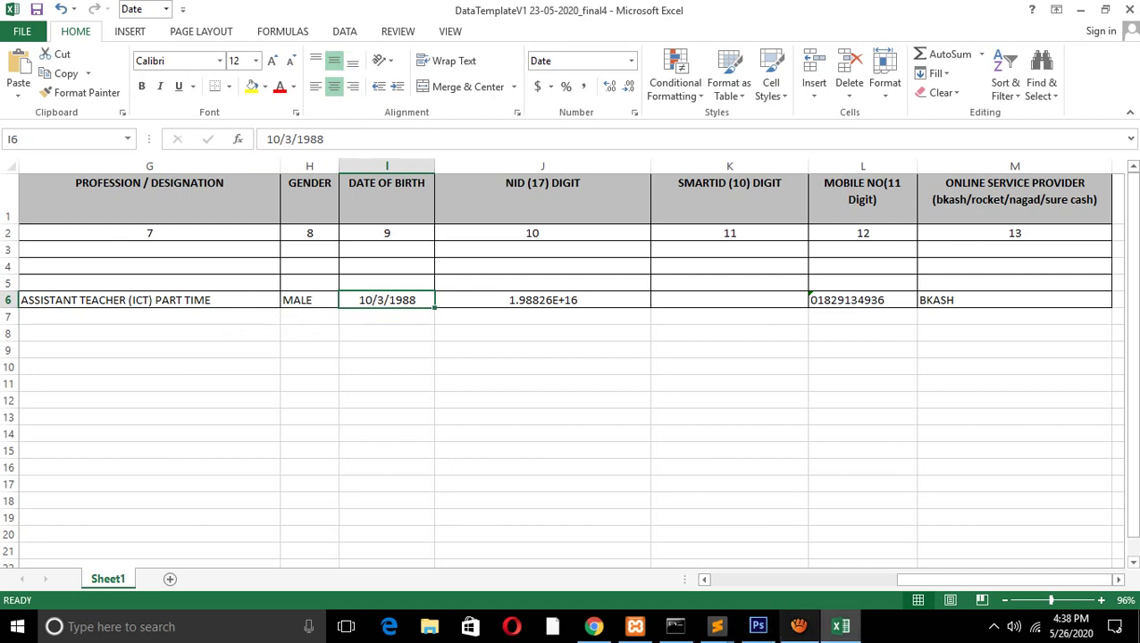
{"action": "left_click_drag", "start_coordinate": [993, 580], "coordinate": [959, 580]}
{"action": "left_click", "coordinate": [419, 301]}
{"action": "left_click", "coordinate": [643, 300]}
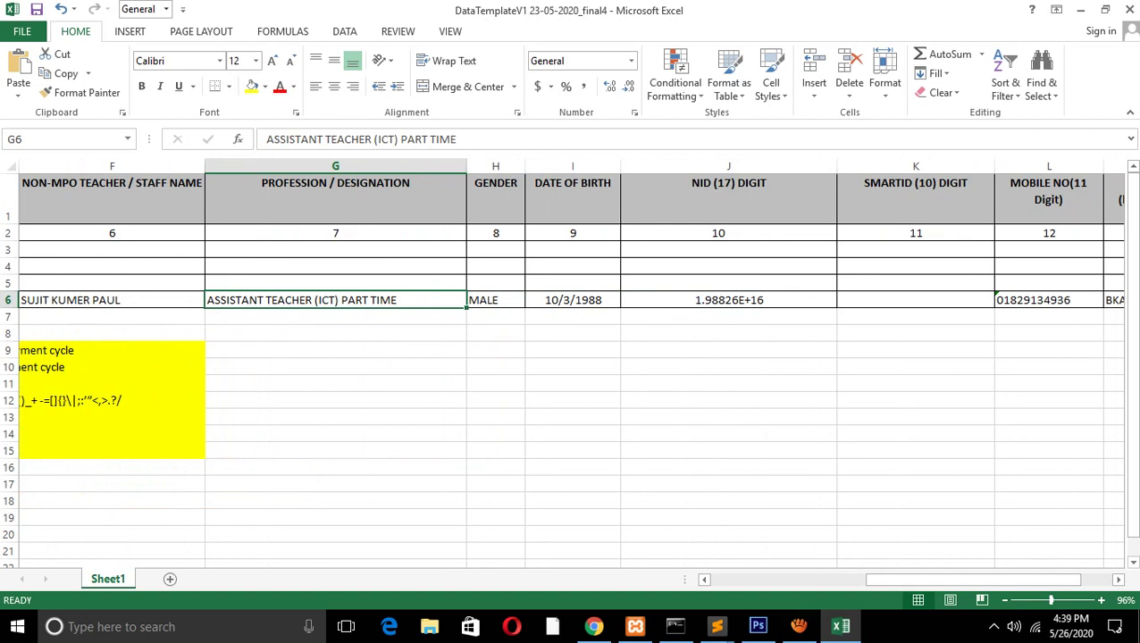
{"action": "left_click", "coordinate": [728, 300]}
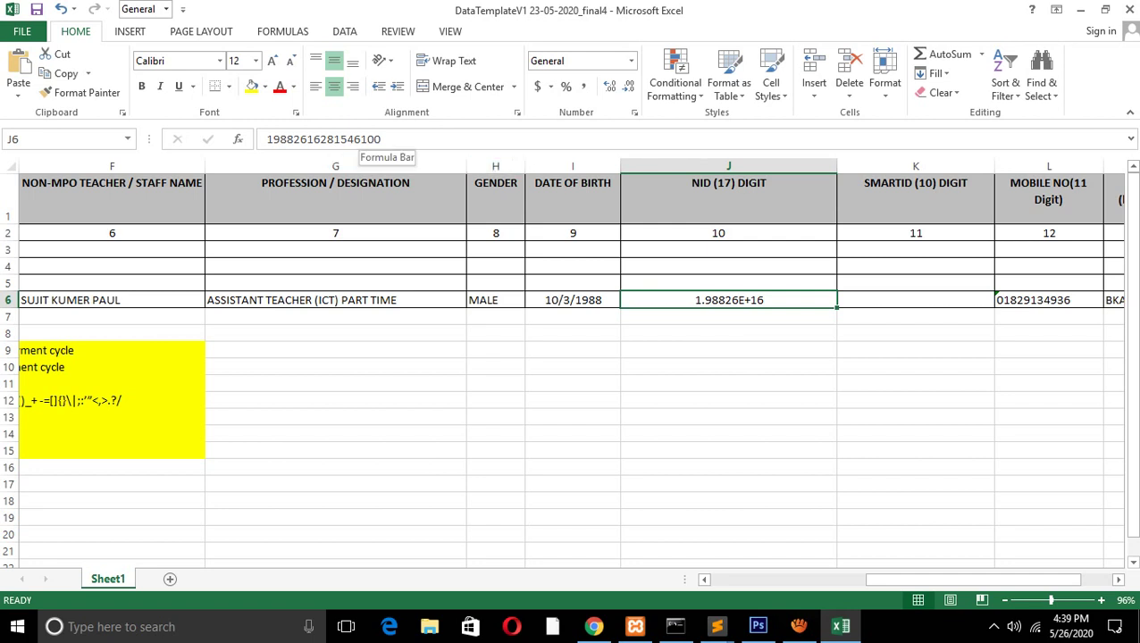
{"action": "left_click_drag", "start_coordinate": [382, 139], "coordinate": [367, 139]}
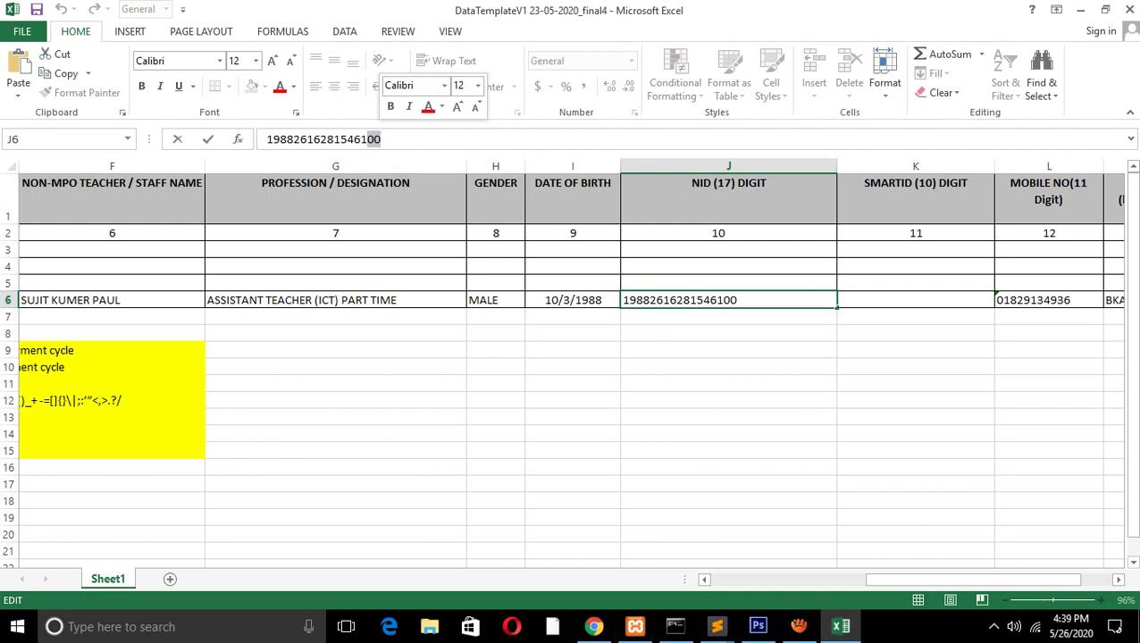
Apply the Text number format to J6 and re-enter the NID with F2
{"action": "key", "text": "Return"}
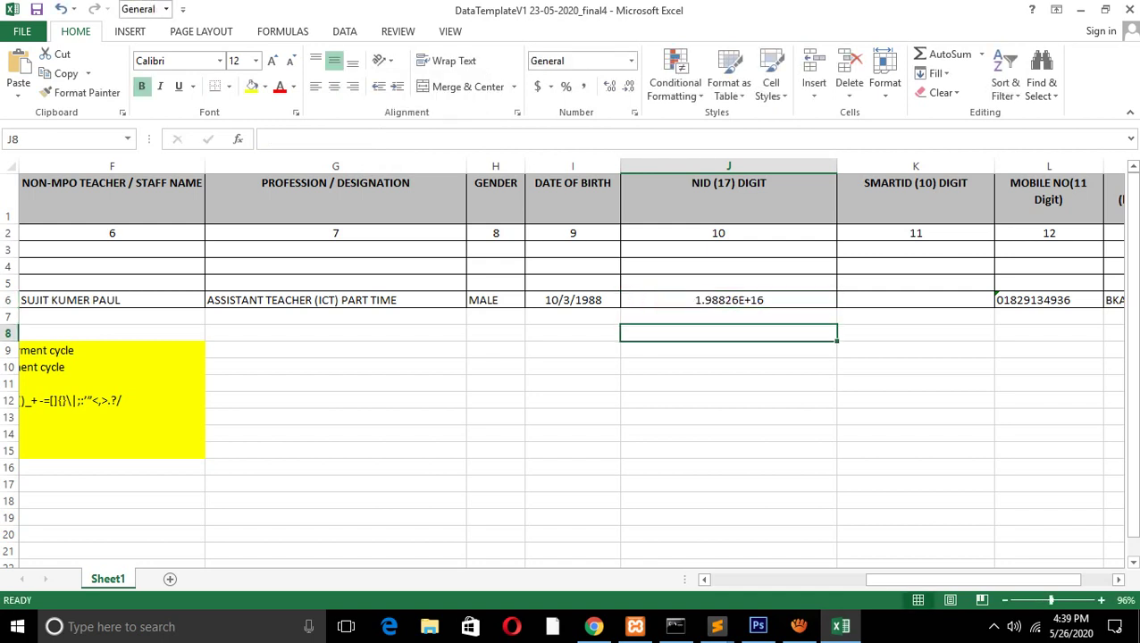
{"action": "key", "text": "Up"}
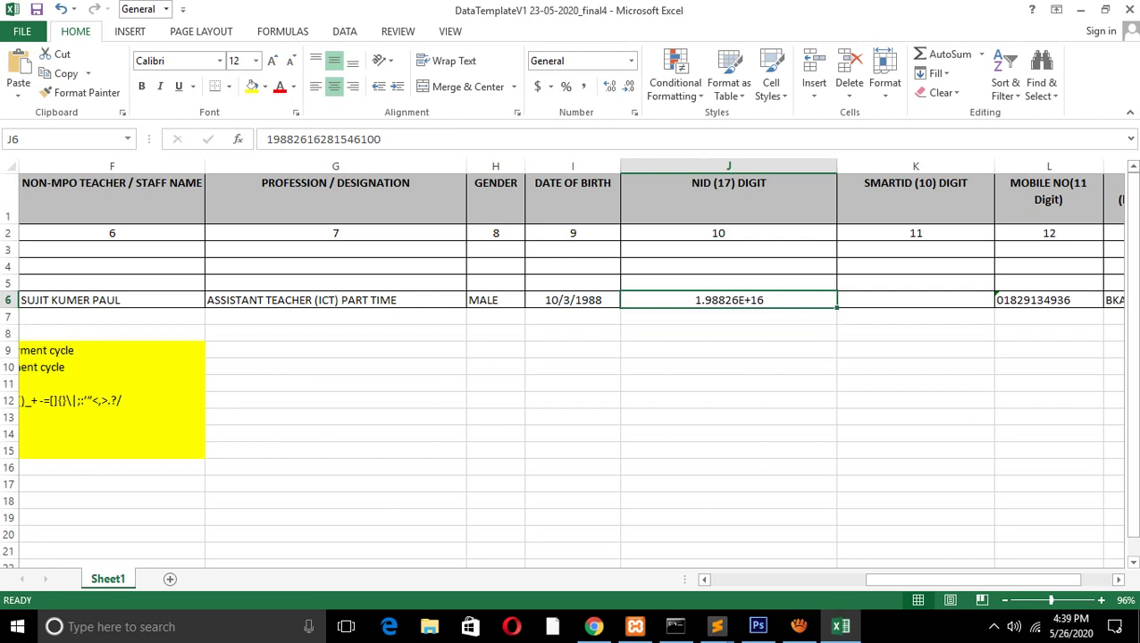
{"action": "key", "text": "Down"}
{"action": "key", "text": "Up"}
{"action": "key", "text": "Up"}
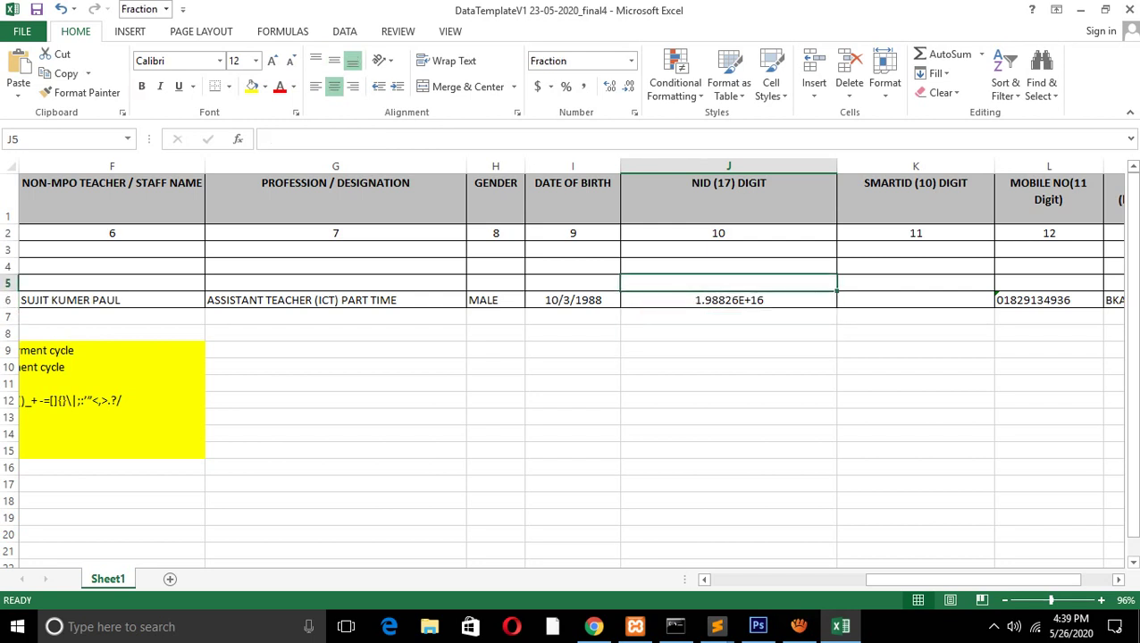
{"action": "key", "text": "Down"}
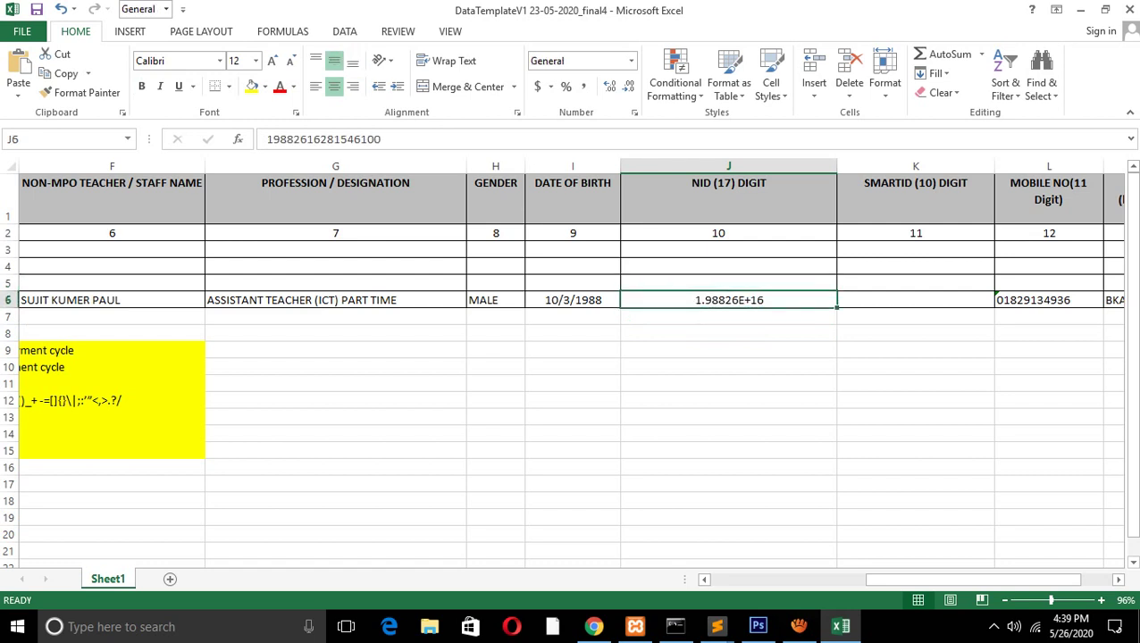
{"action": "key", "text": "Down"}
{"action": "key", "text": "Up"}
{"action": "left_click", "coordinate": [630, 61]}
{"action": "key", "text": "Down"}
{"action": "key", "text": "Down"}
{"action": "key", "text": "Down"}
{"action": "key", "text": "Down"}
{"action": "key", "text": "Down"}
{"action": "key", "text": "Down"}
{"action": "key", "text": "Down"}
{"action": "key", "text": "Down"}
{"action": "key", "text": "Down"}
{"action": "key", "text": "Down"}
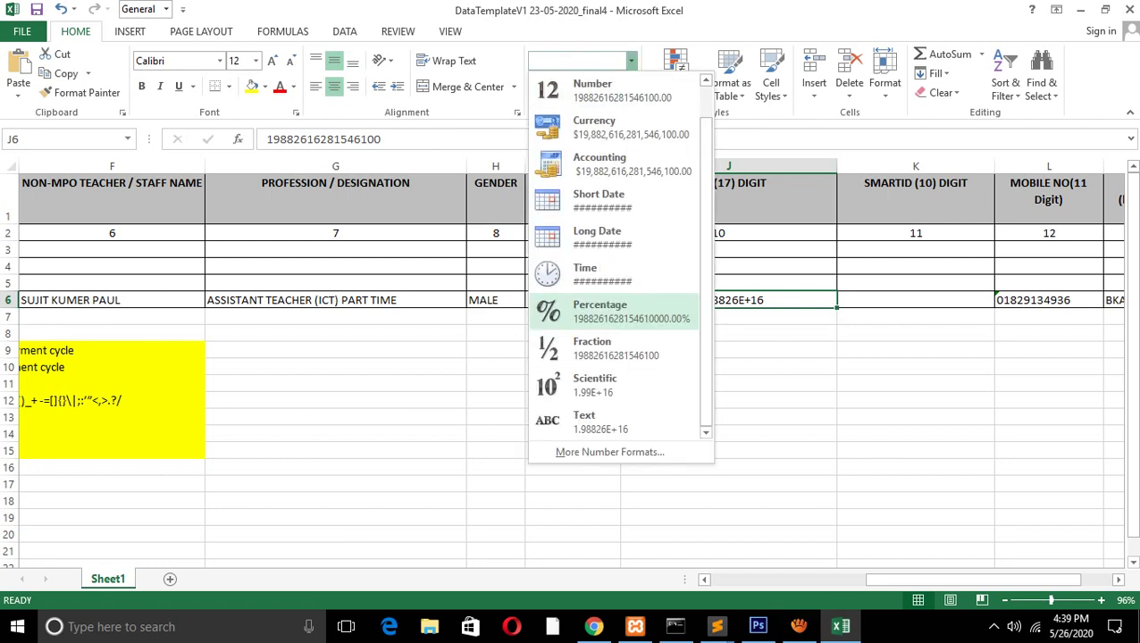
{"action": "key", "text": "Return"}
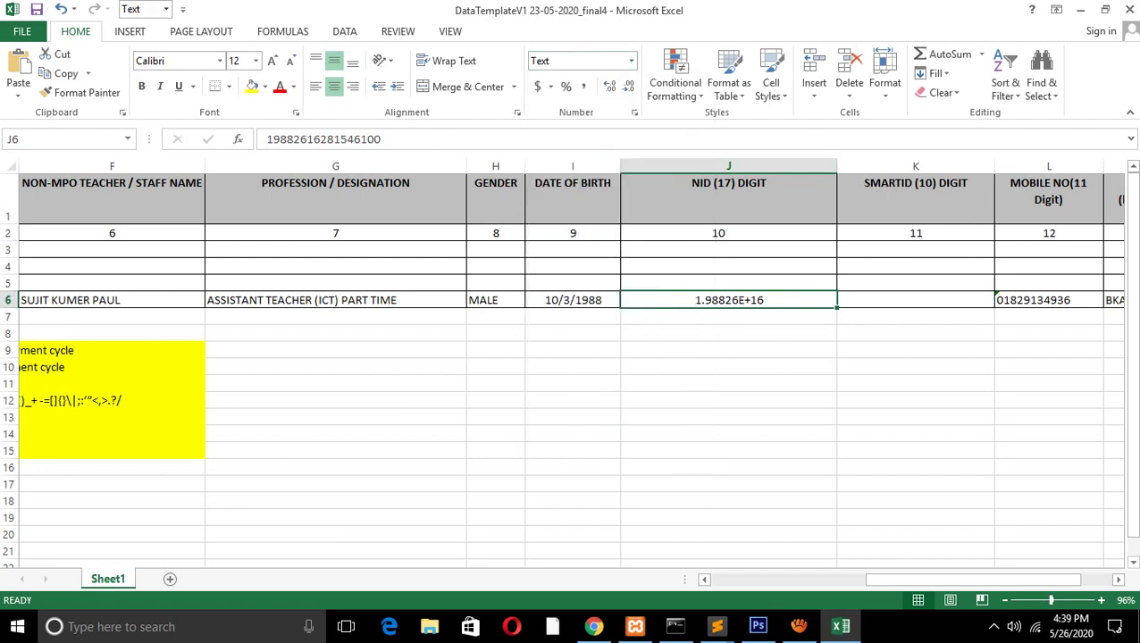
{"action": "key", "text": "F2"}
{"action": "key", "text": "Return"}
{"action": "key", "text": "Return"}
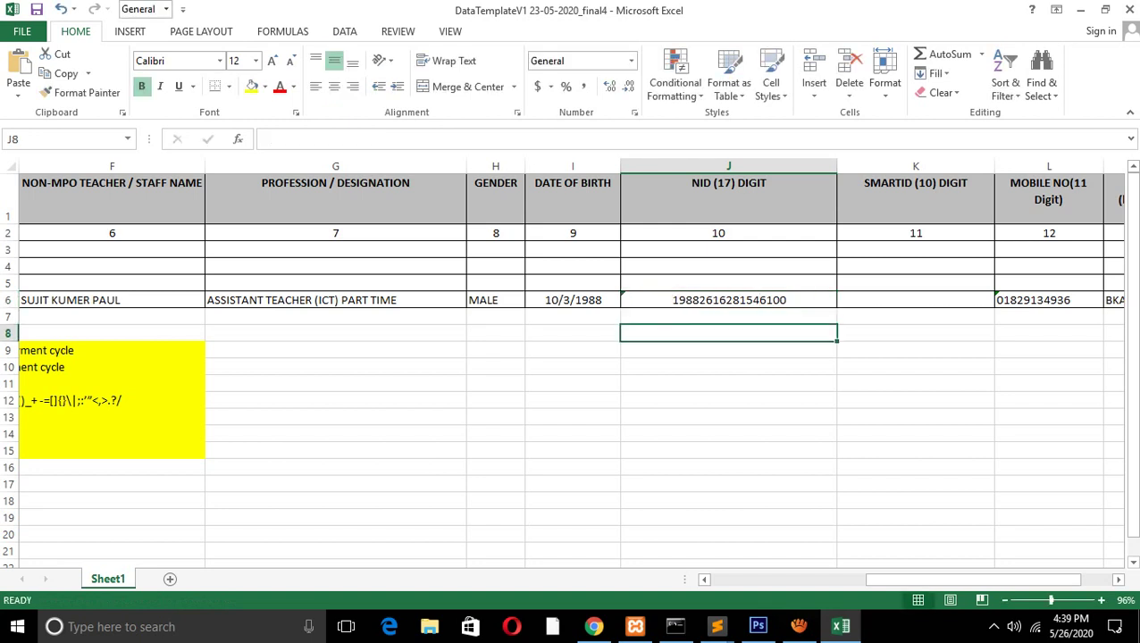
Reapply the Text format to J6 and check the NID's leading 1988 digits
{"action": "left_click", "coordinate": [728, 300]}
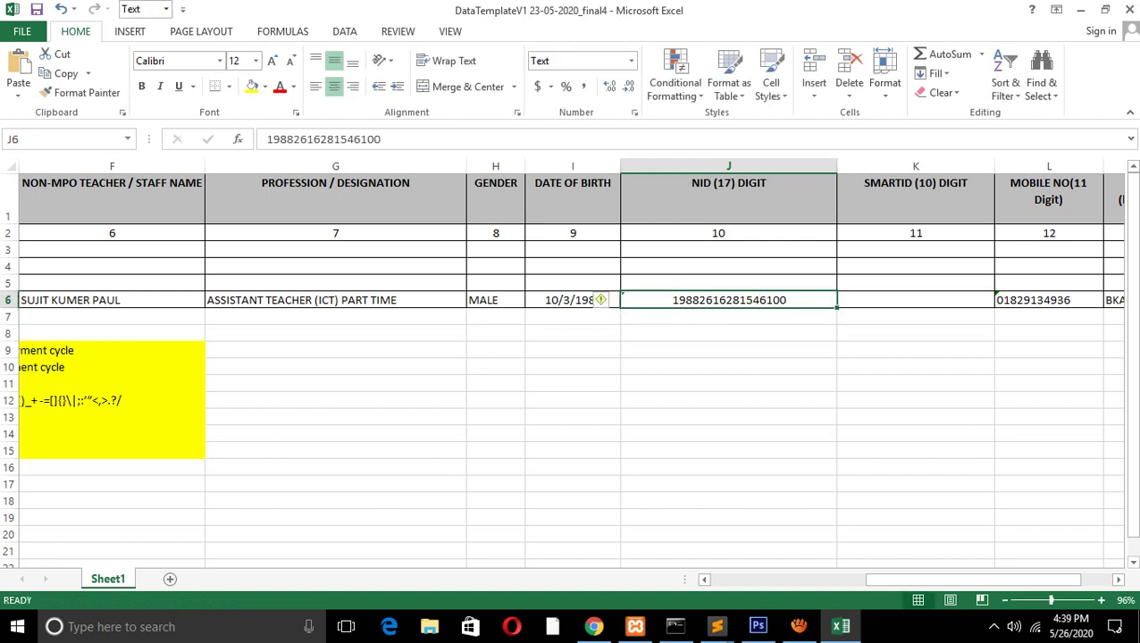
{"action": "left_click", "coordinate": [630, 60]}
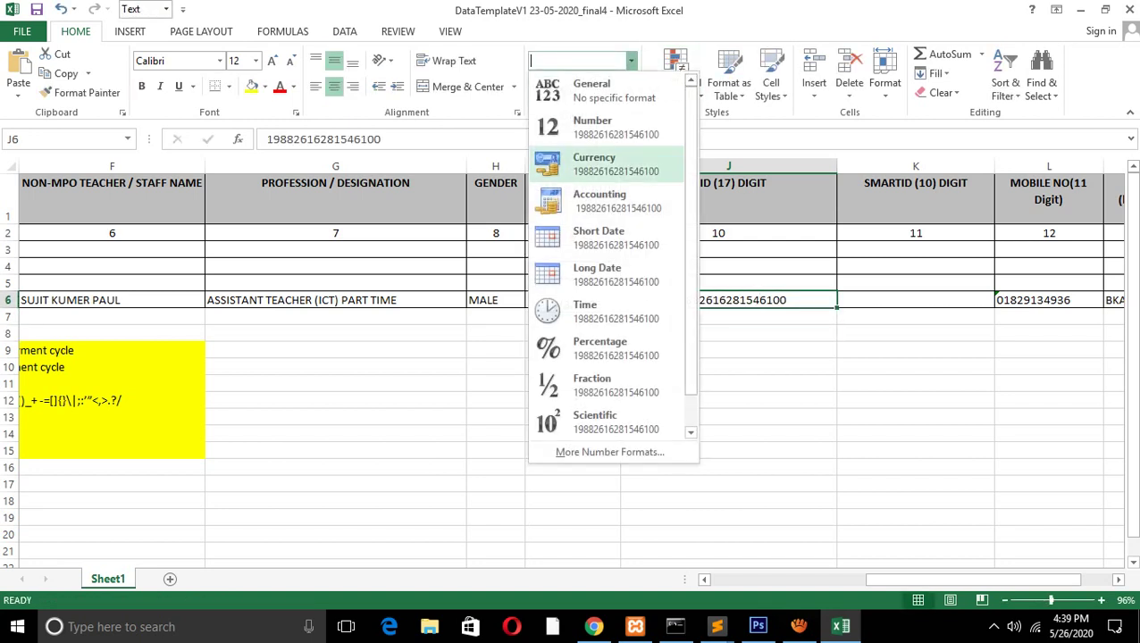
{"action": "left_click", "coordinate": [607, 421]}
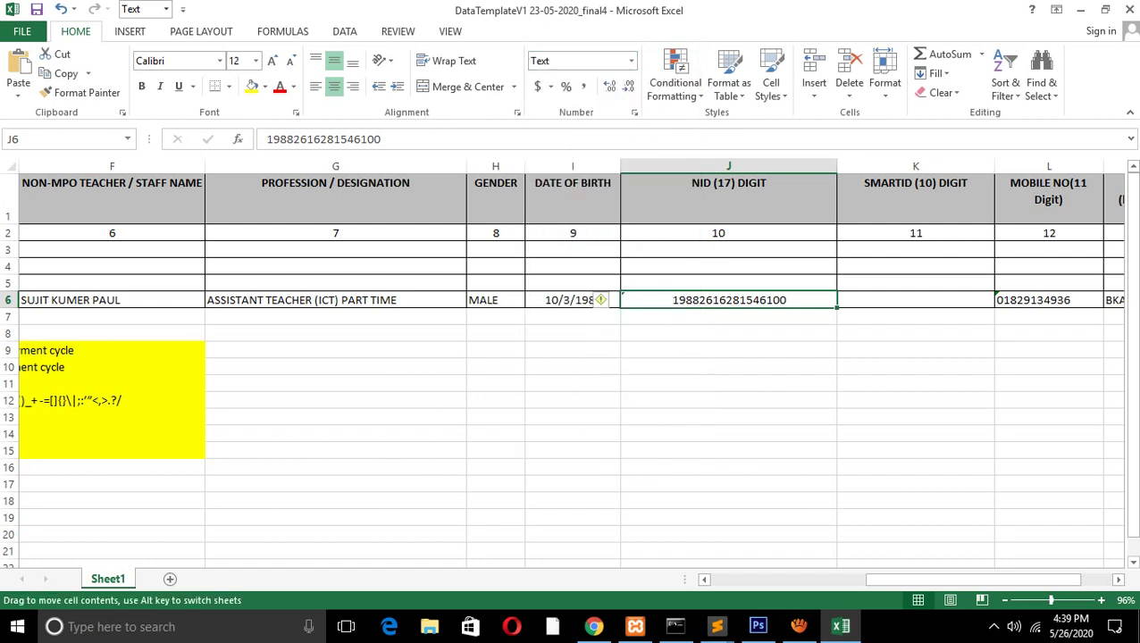
{"action": "key", "text": "Return"}
{"action": "left_click", "coordinate": [728, 300]}
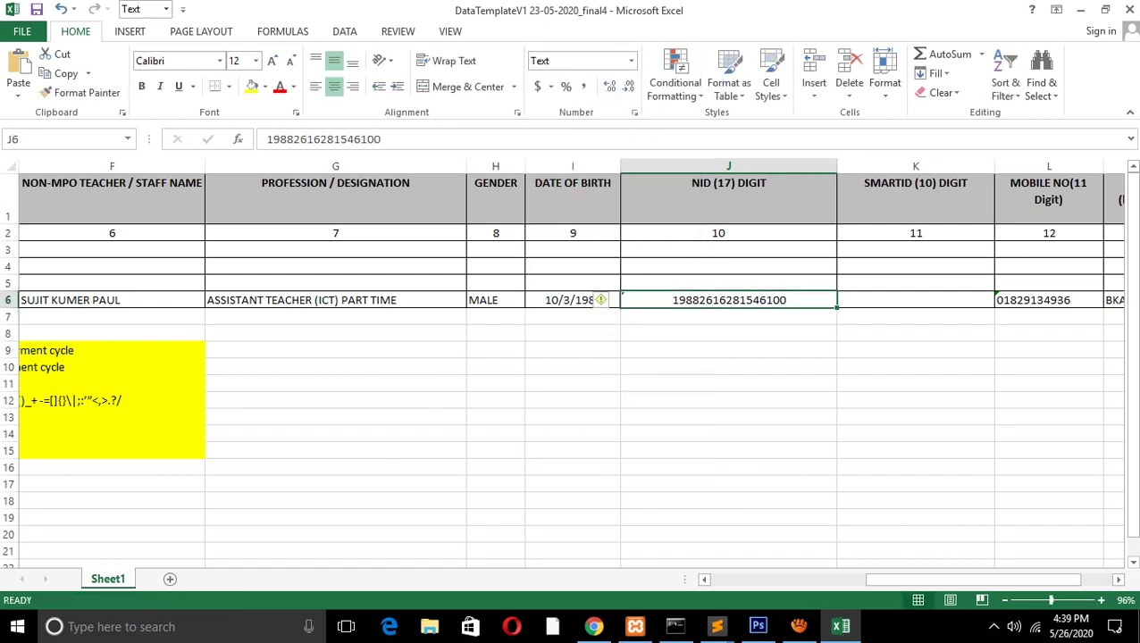
{"action": "double_click", "coordinate": [623, 300]}
{"action": "left_click_drag", "start_coordinate": [623, 300], "coordinate": [700, 300]}
{"action": "left_click", "coordinate": [729, 332]}
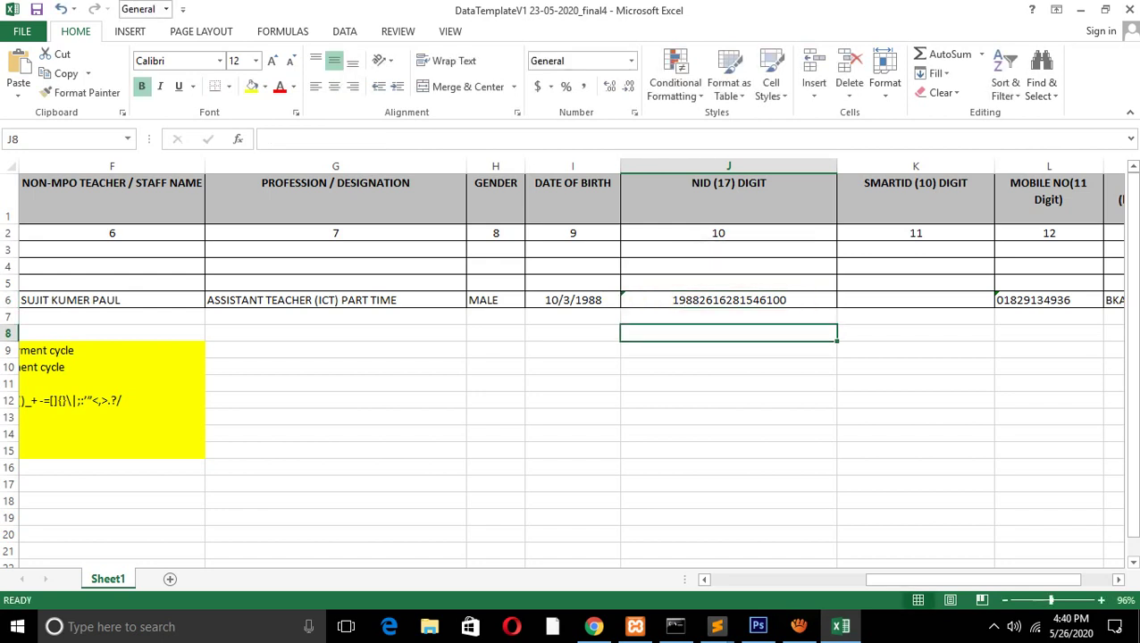
Replace the NID's trailing 100 with 1116, then delete the extra 1 for 17 digits
{"action": "double_click", "coordinate": [786, 300]}
{"action": "left_click_drag", "start_coordinate": [786, 300], "coordinate": [766, 300]}
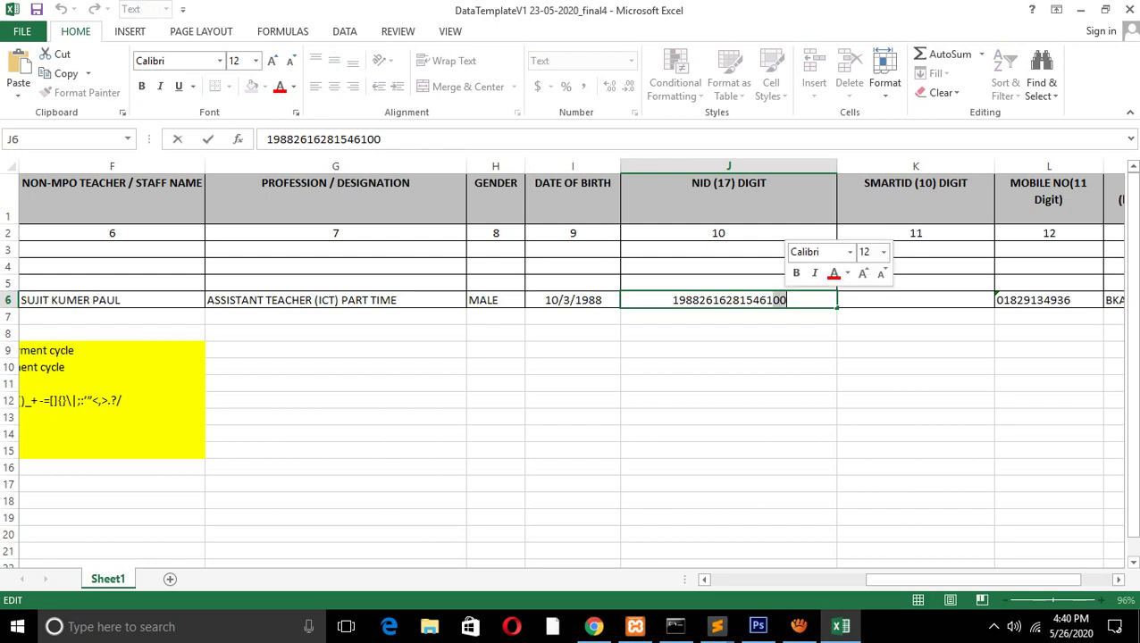
{"action": "type", "text": "1116"}
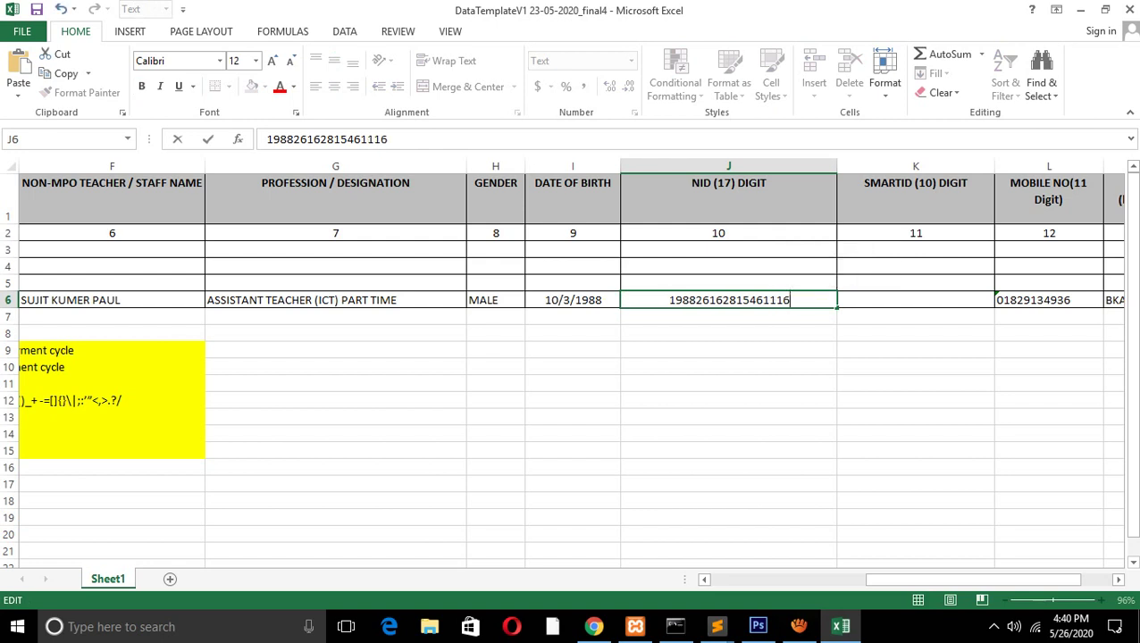
{"action": "key", "text": "Left"}
{"action": "key", "text": "Left"}
{"action": "key", "text": "BackSpace"}
{"action": "left_click", "coordinate": [729, 333]}
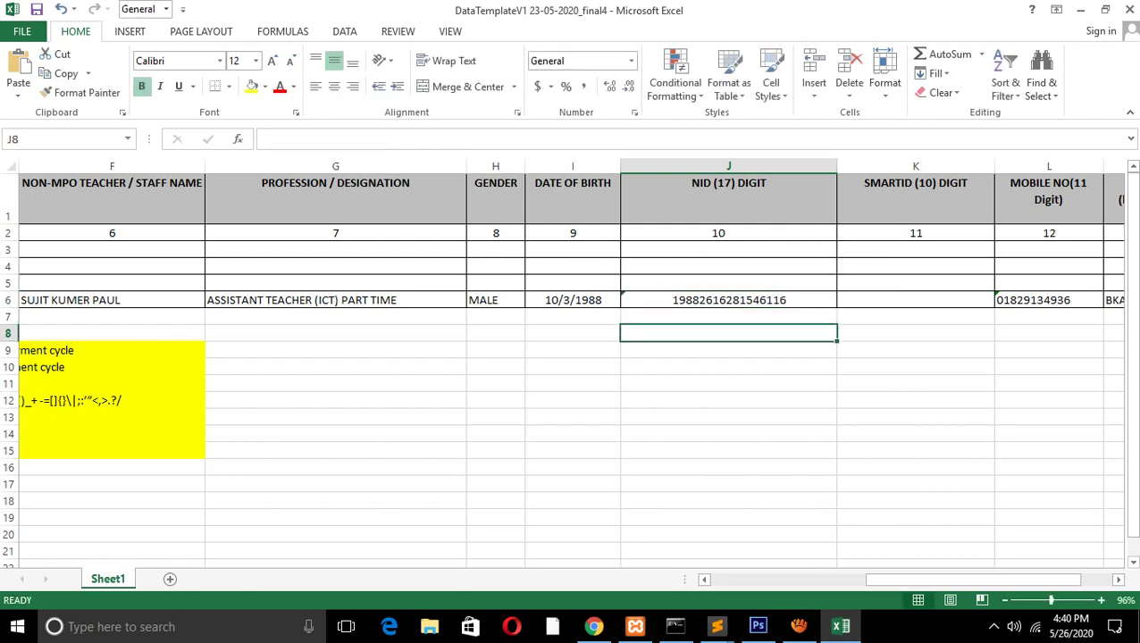
{"action": "left_click", "coordinate": [728, 300]}
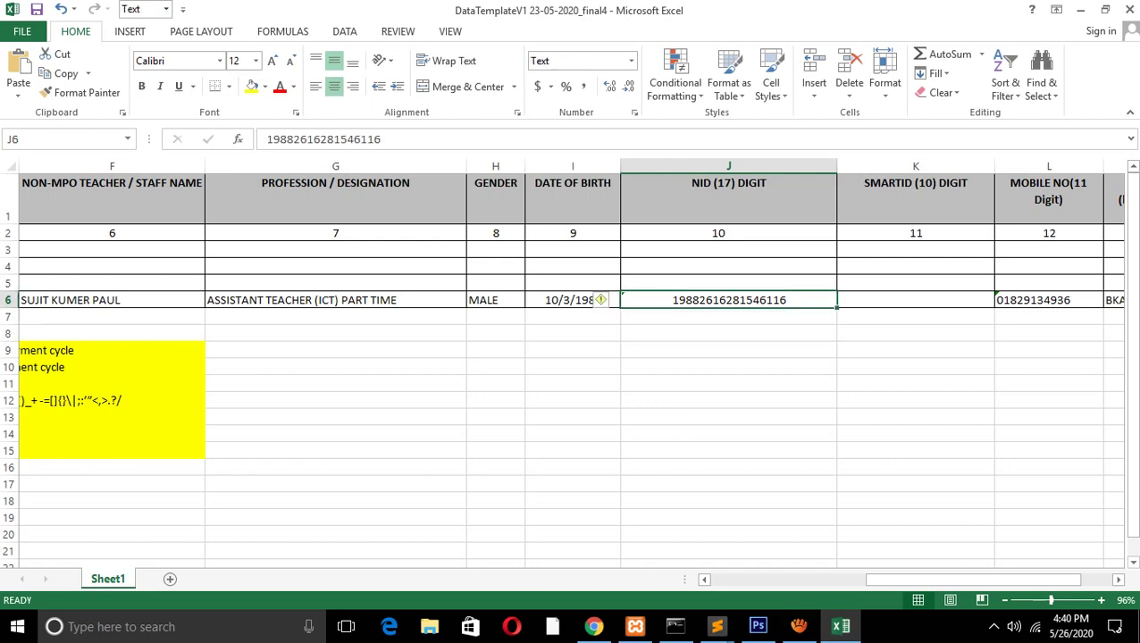
{"action": "left_click_drag", "start_coordinate": [973, 579], "coordinate": [1005, 578]}
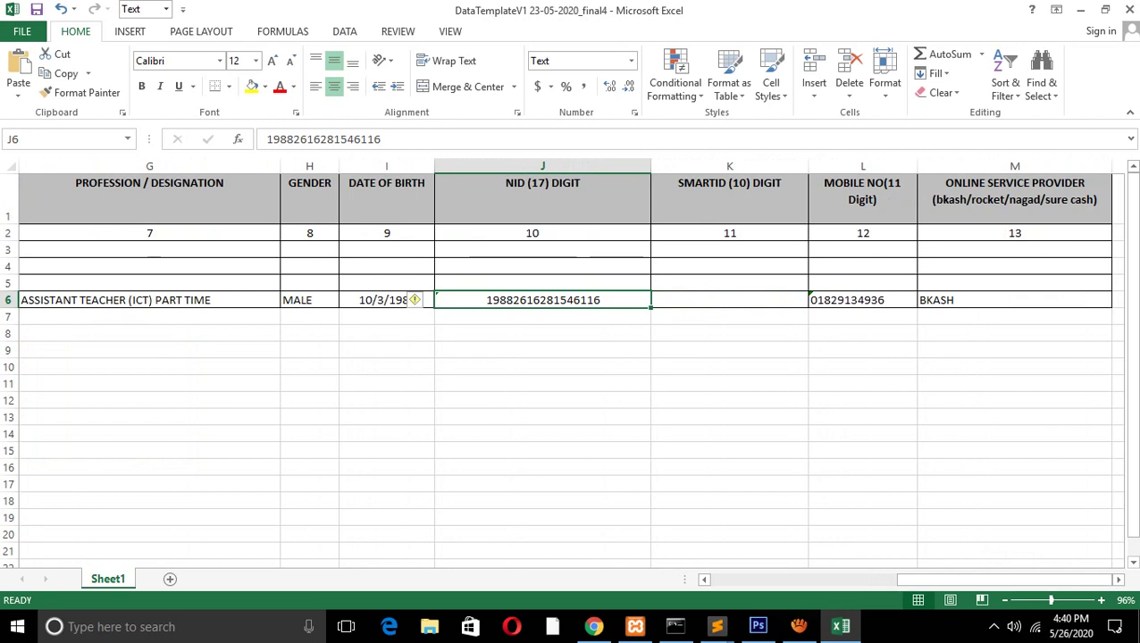
Delete the mobile number's leading zero in L6 and set the cell to General format
{"action": "left_click", "coordinate": [859, 300]}
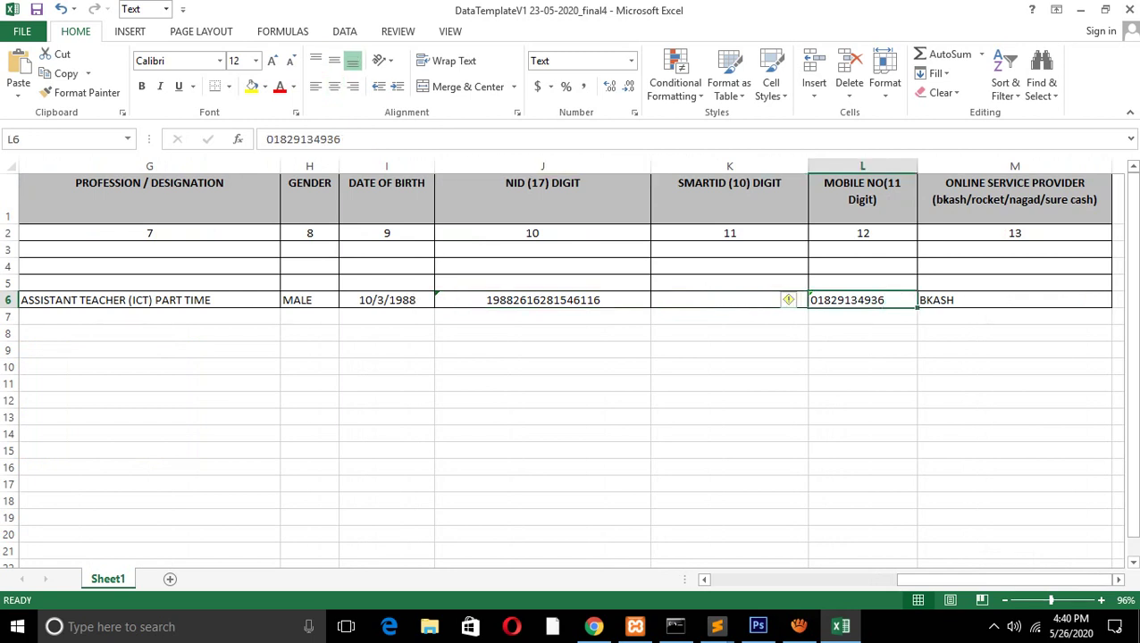
{"action": "key", "text": "F2"}
{"action": "key", "text": "Home"}
{"action": "key", "text": "Delete"}
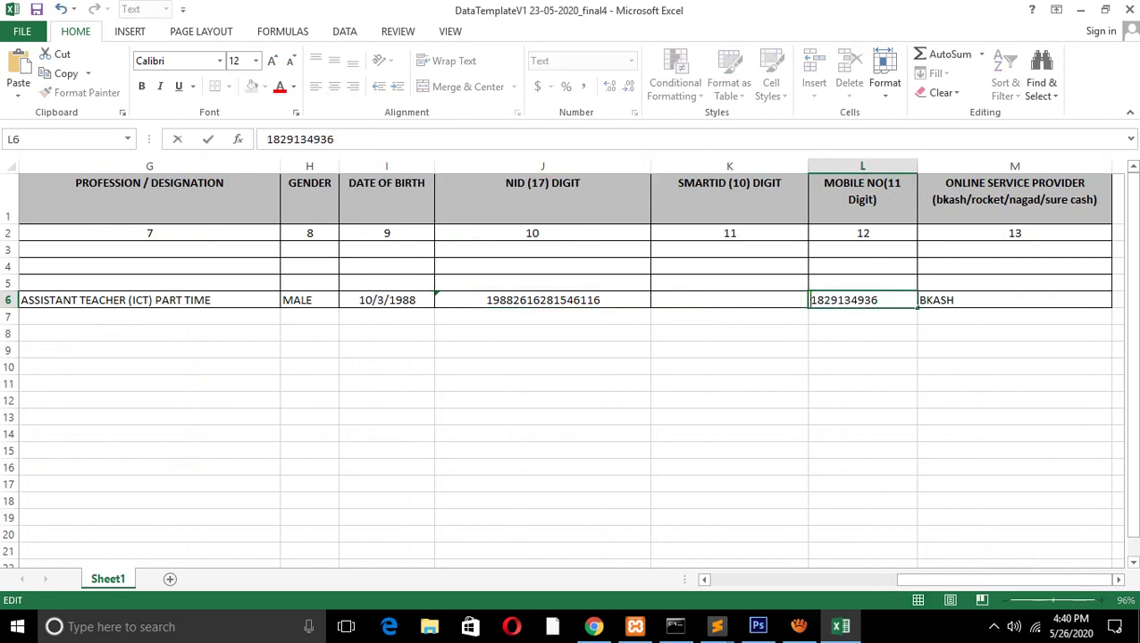
{"action": "key", "text": "Return"}
{"action": "key", "text": "Return"}
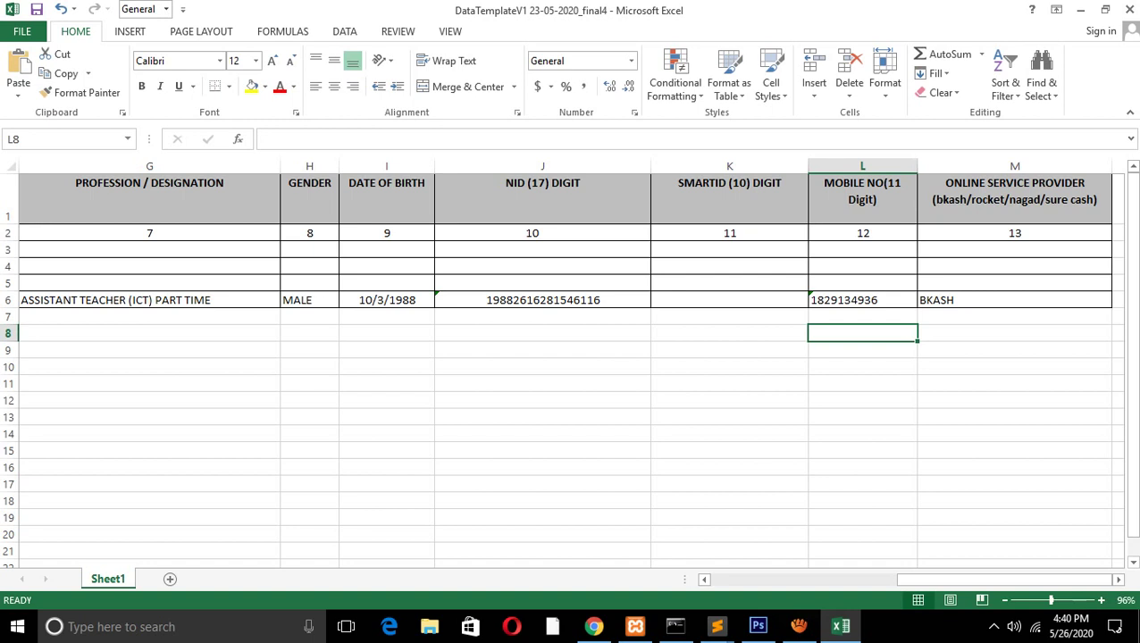
{"action": "key", "text": "Up"}
{"action": "key", "text": "Up"}
{"action": "left_click", "coordinate": [630, 61]}
{"action": "left_click", "coordinate": [572, 469]}
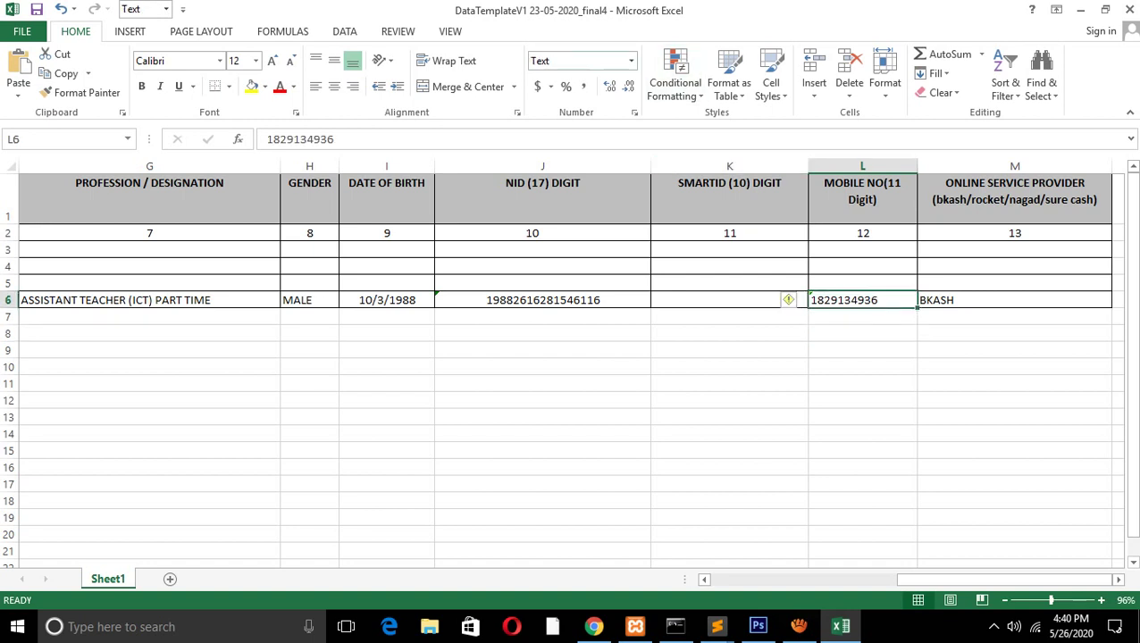
{"action": "left_click", "coordinate": [631, 61]}
{"action": "left_click", "coordinate": [590, 89]}
{"action": "key", "text": "Return"}
{"action": "key", "text": "Up"}
Set L6 to Text format and retype the leading 0 of the mobile number
{"action": "mouse_move", "coordinate": [788, 300]}
{"action": "left_click", "coordinate": [630, 61]}
{"action": "scroll", "coordinate": [607, 268], "scroll_direction": "down", "scroll_amount": 1}
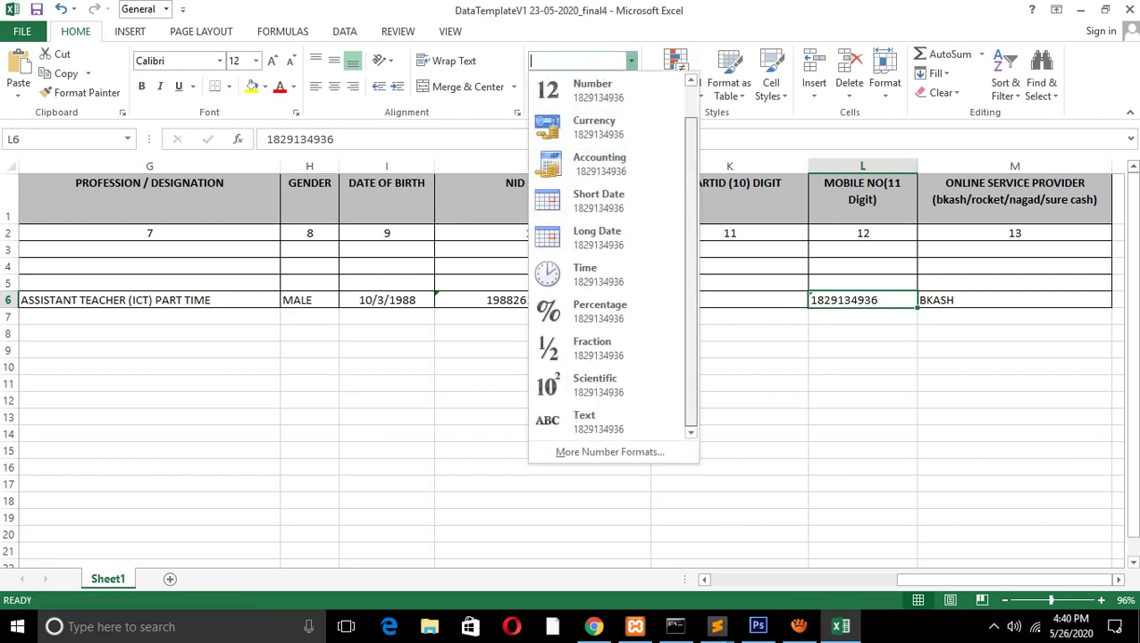
{"action": "left_click", "coordinate": [589, 422]}
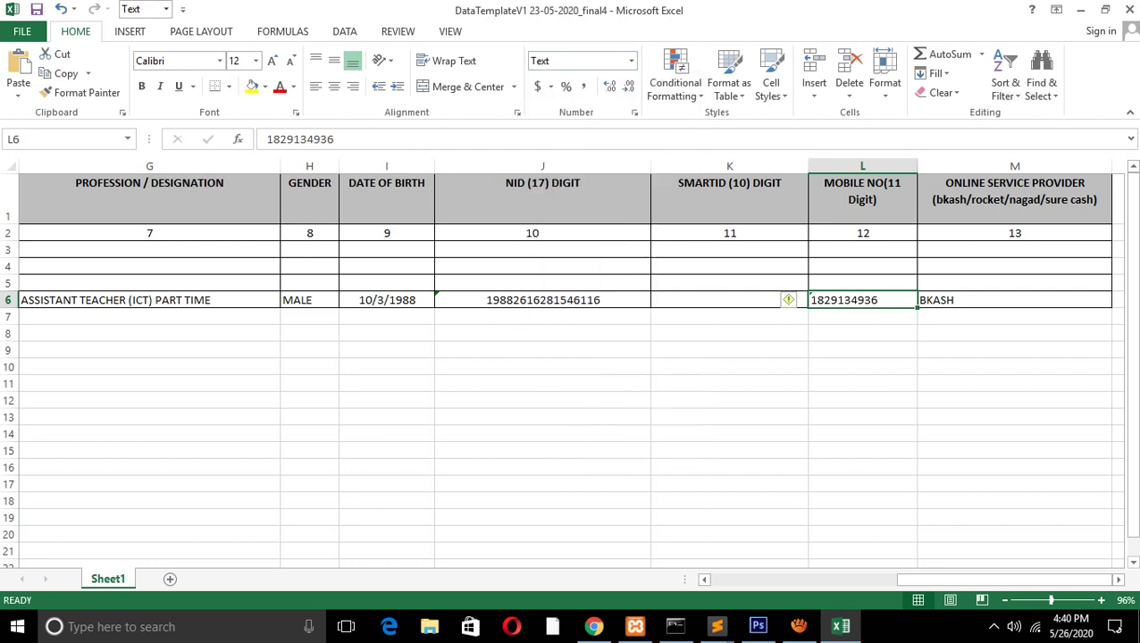
{"action": "key", "text": "F2"}
{"action": "key", "text": "Home"}
{"action": "type", "text": "0"}
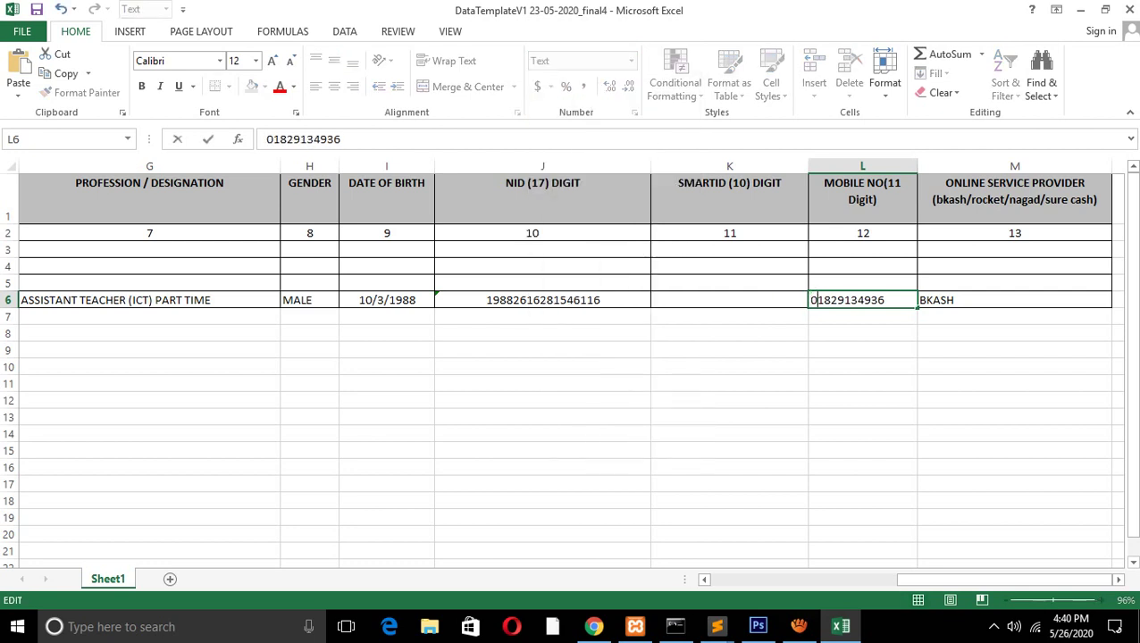
{"action": "key", "text": "Return"}
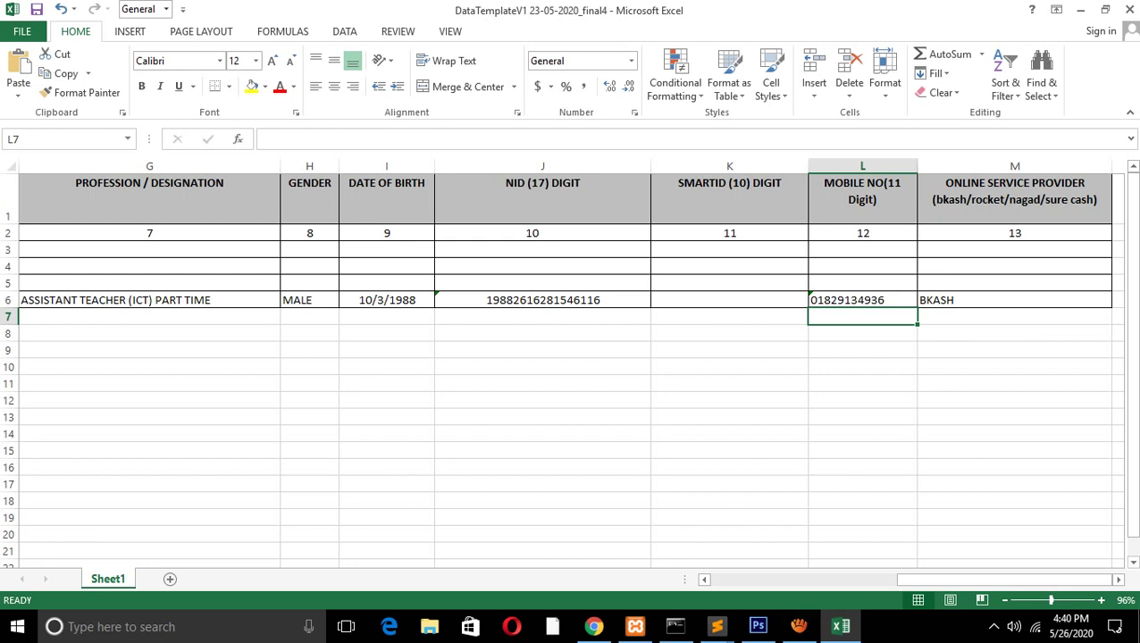
Type NAGAD into M5 above BKASH, then search Windows for 'KEYBO'
{"action": "left_click", "coordinate": [1013, 301]}
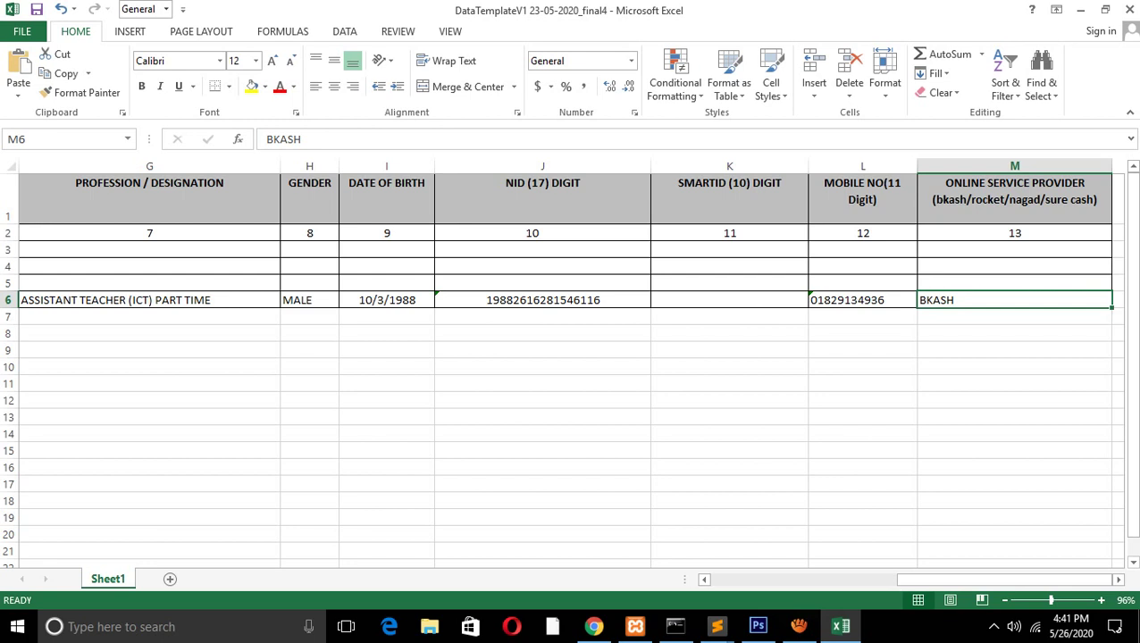
{"action": "left_click", "coordinate": [1014, 283]}
{"action": "type", "text": "n"}
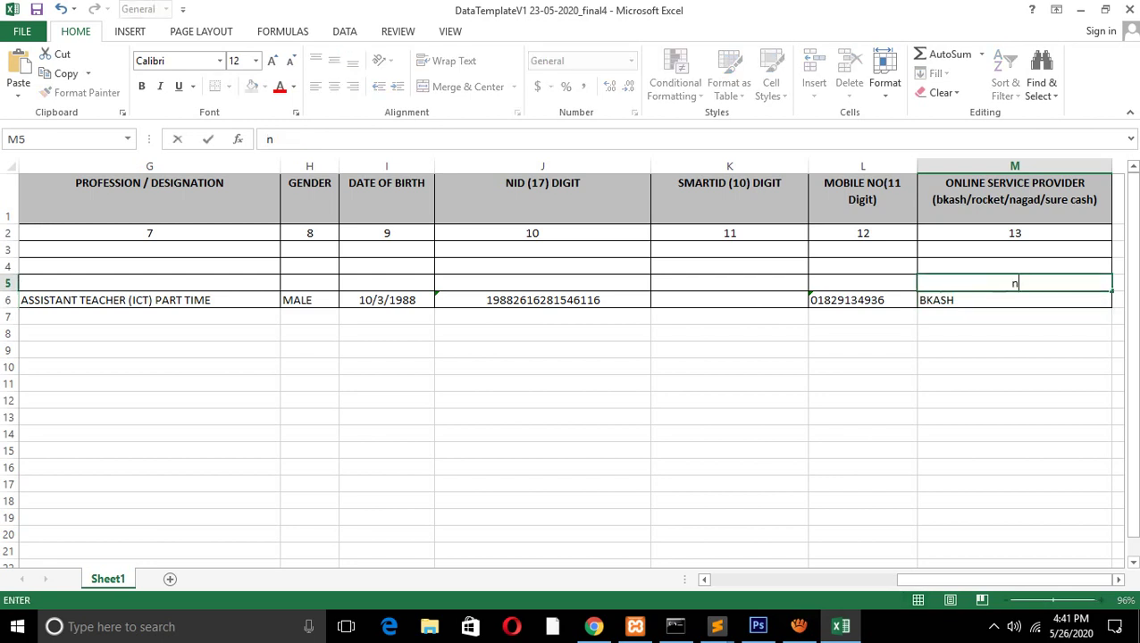
{"action": "key", "text": "BackSpace"}
{"action": "type", "text": "NAGAD"}
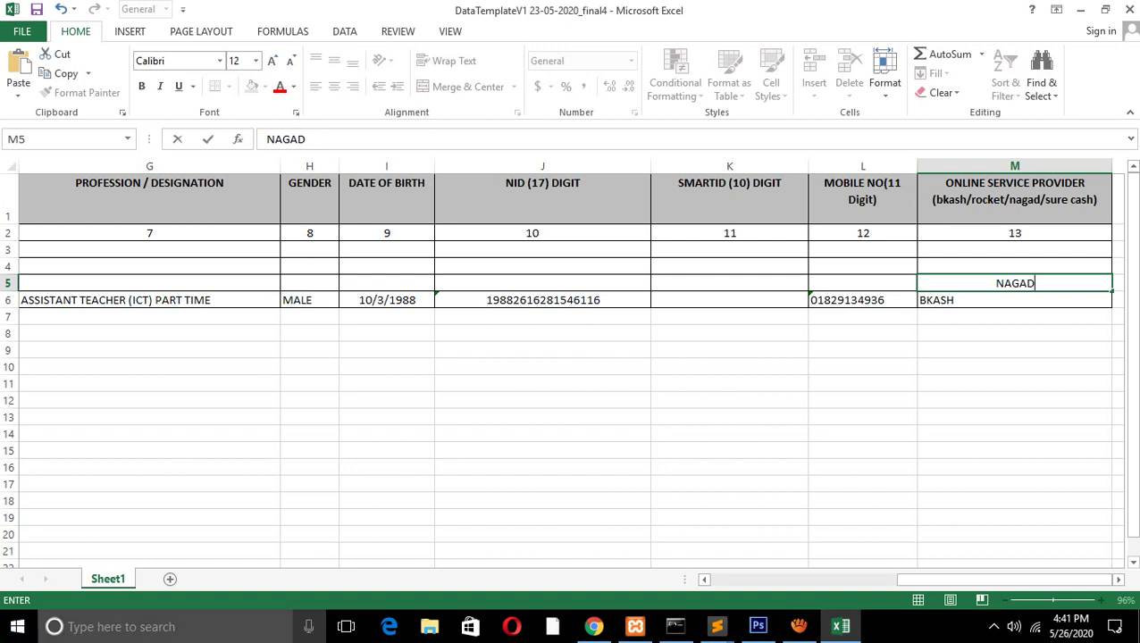
{"action": "left_click", "coordinate": [125, 626]}
{"action": "type", "text": "K"}
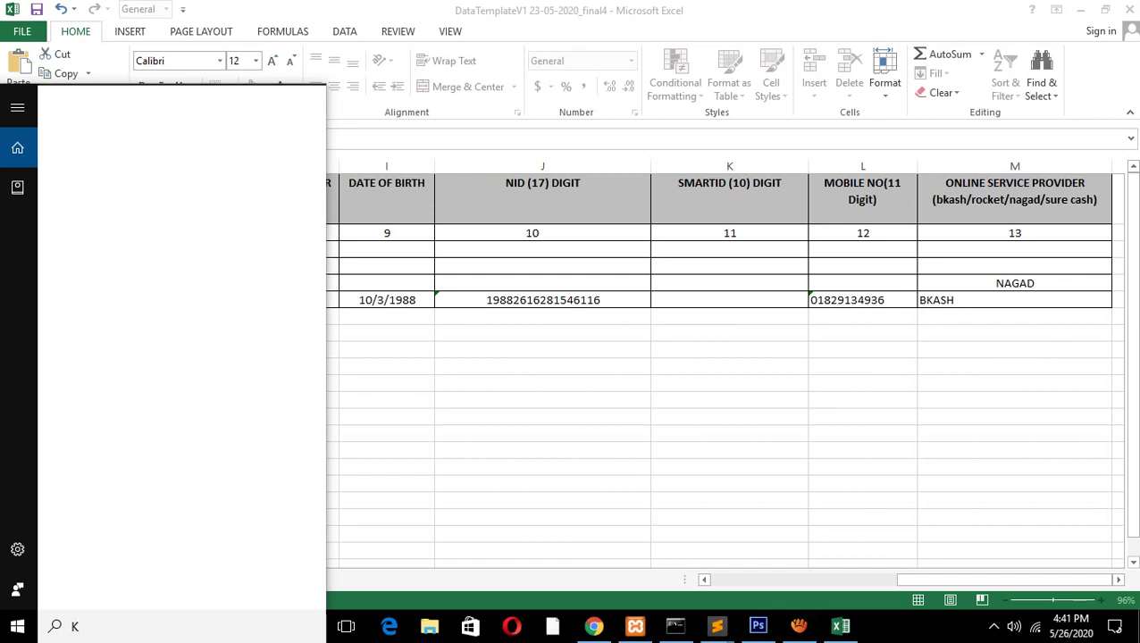
{"action": "type", "text": "EYBO"}
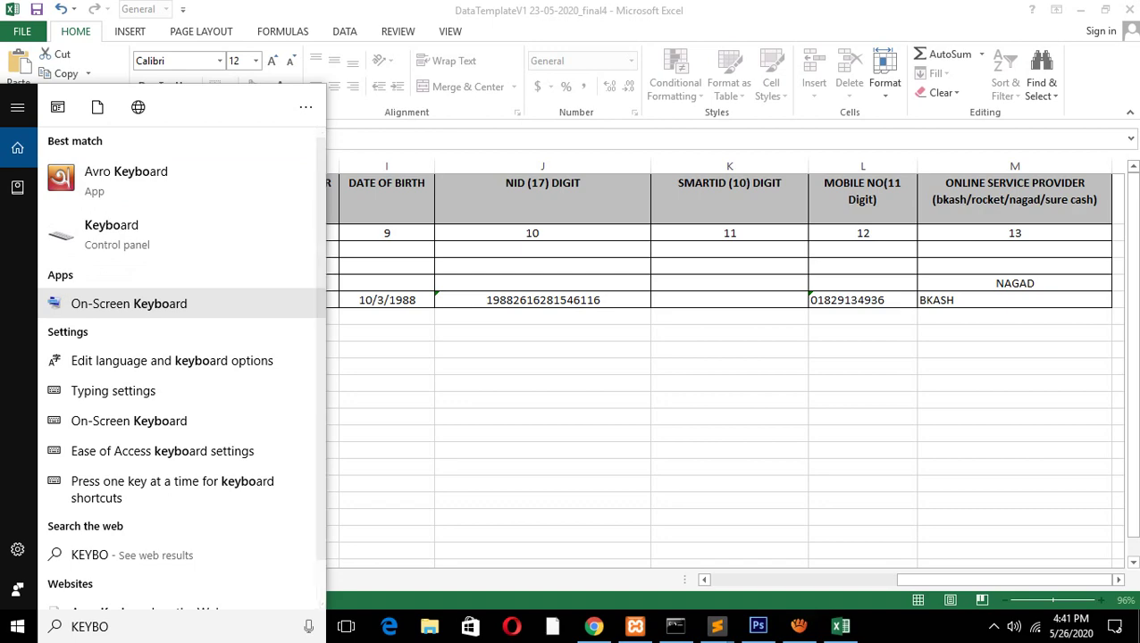
Launch and hide the On-Screen Keyboard, then type test letters FG in M8 and FGFGFGFG in M11
{"action": "left_click", "coordinate": [129, 304]}
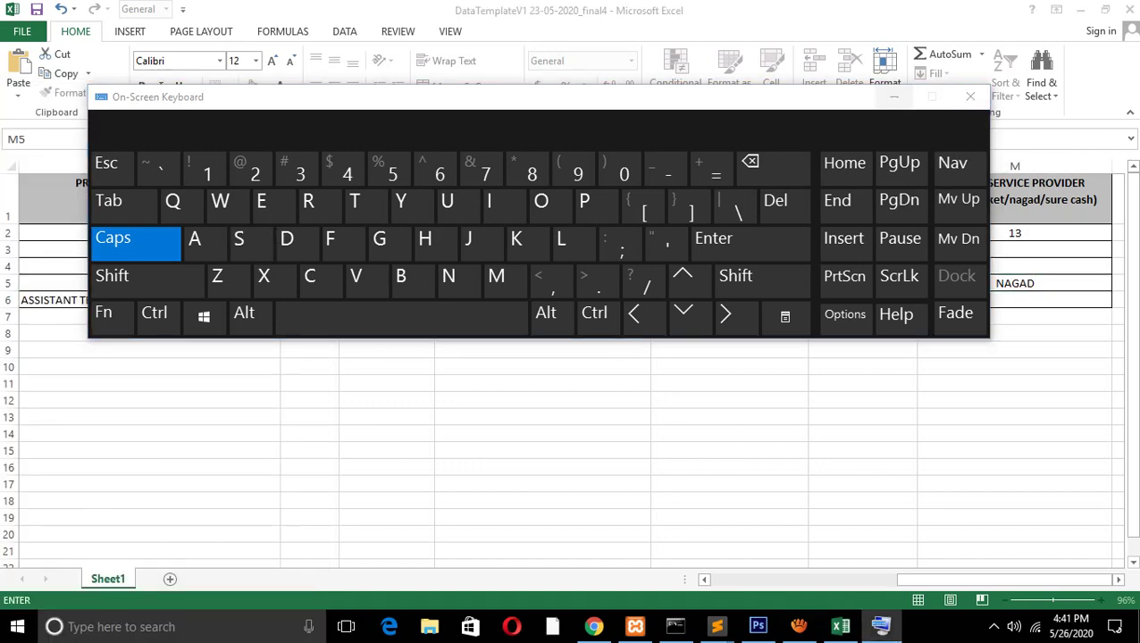
{"action": "left_click", "coordinate": [893, 96]}
{"action": "left_click", "coordinate": [1014, 333]}
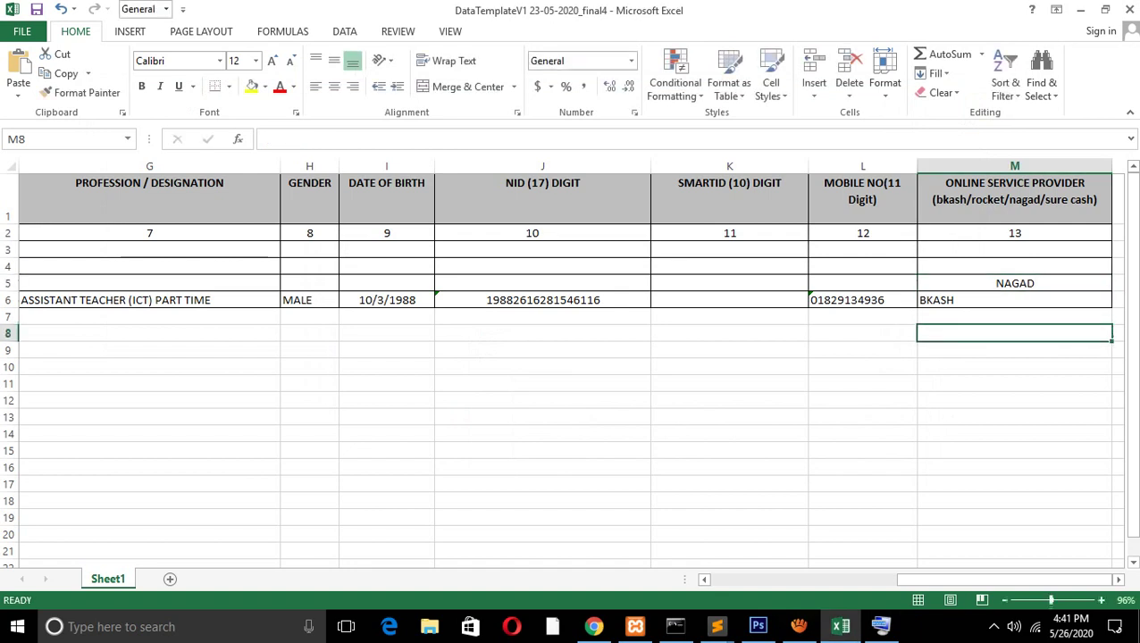
{"action": "type", "text": "FG"}
{"action": "left_click", "coordinate": [1013, 382]}
{"action": "type", "text": "FGFGFGFG"}
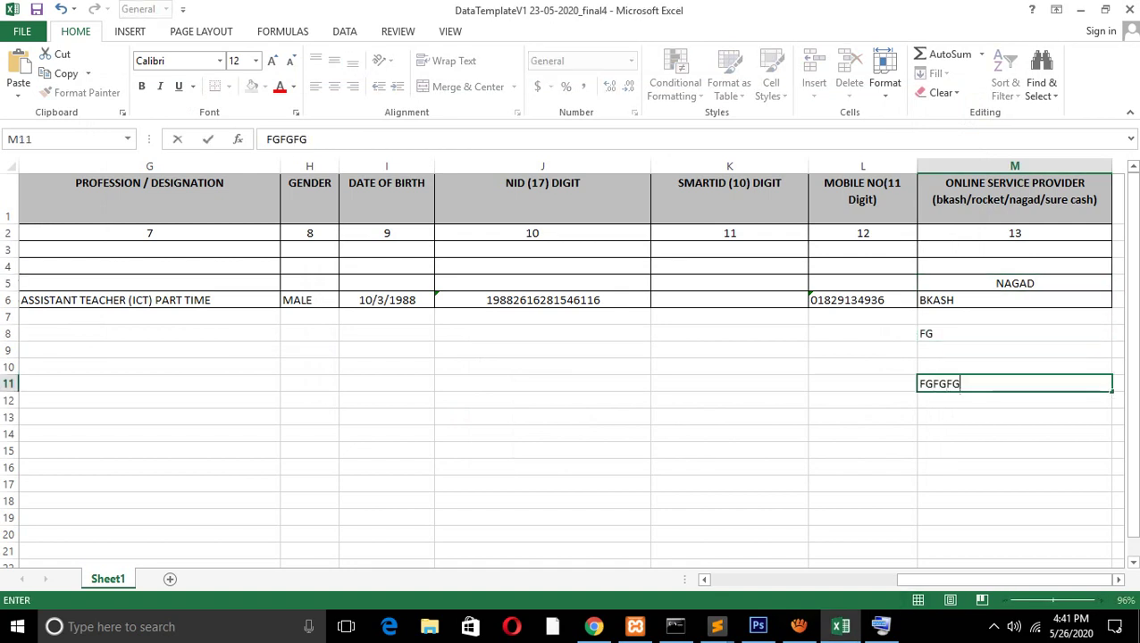
{"action": "left_click", "coordinate": [1014, 417]}
Delete the test letters from M8 and M11, then switch to the browser
{"action": "left_click", "coordinate": [1014, 350]}
{"action": "left_click", "coordinate": [1014, 333]}
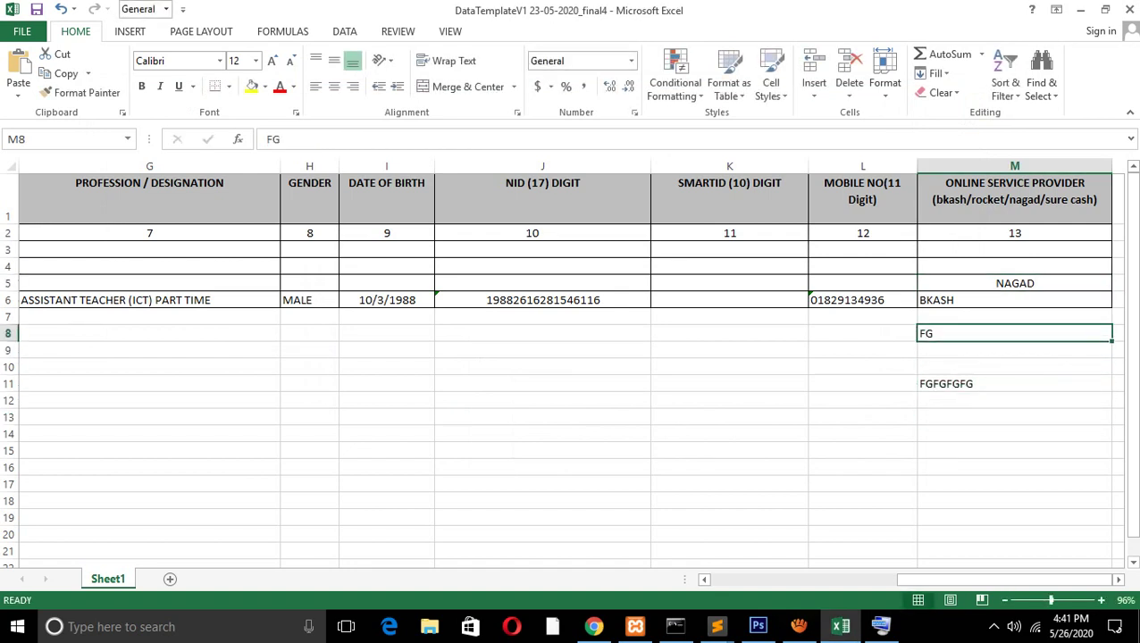
{"action": "key", "text": "Delete"}
{"action": "left_click", "coordinate": [1014, 383]}
{"action": "key", "text": "Delete"}
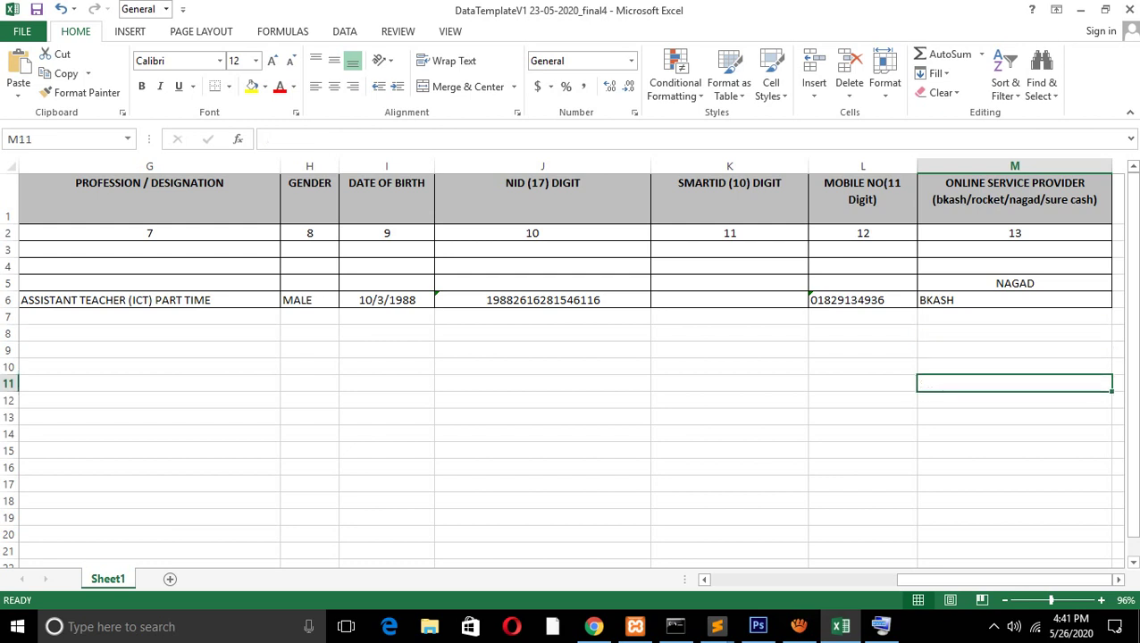
{"action": "left_click", "coordinate": [1014, 334]}
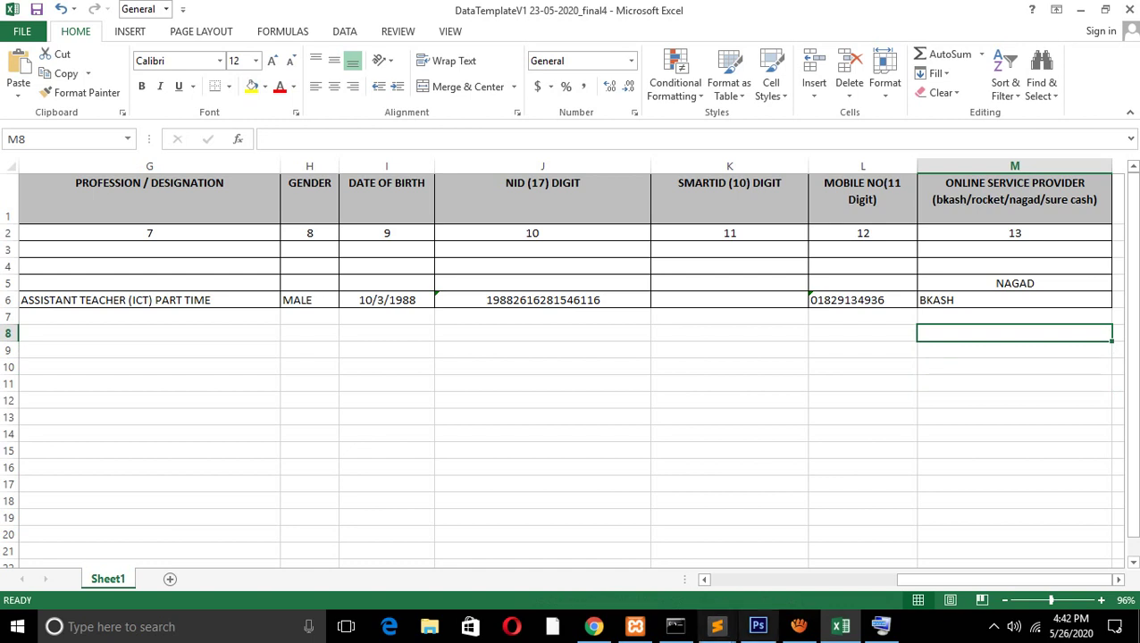
{"action": "left_click", "coordinate": [593, 626]}
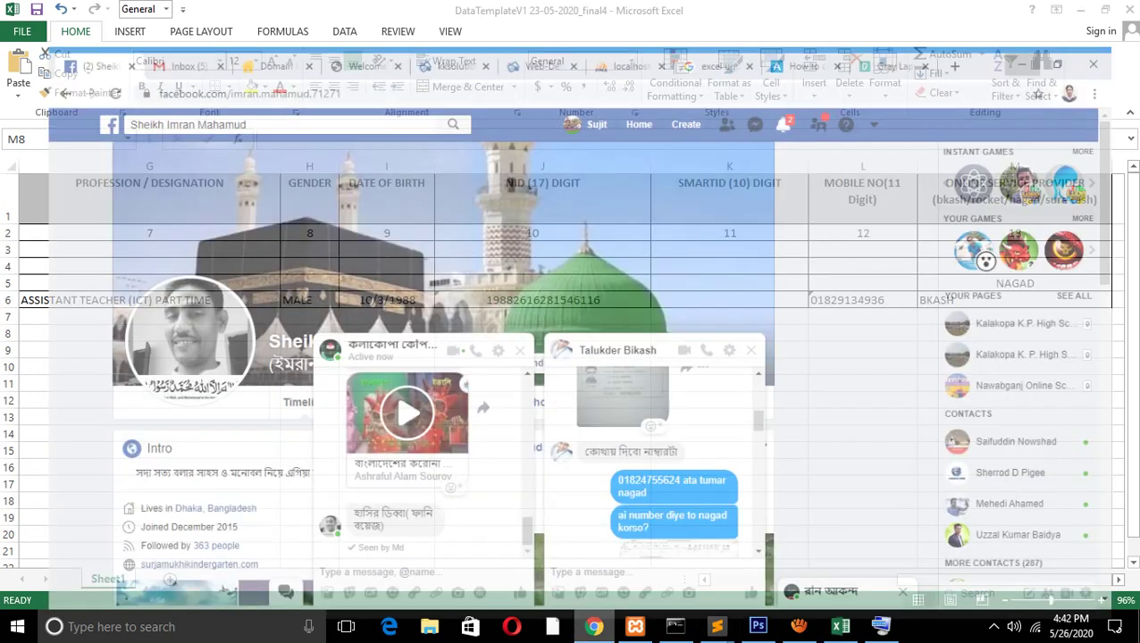
Compose a new Gmail message and attach DataTemplateV1 23-05-2020_final4.xlsx from the Desktop
{"action": "key", "text": "ctrl+Tab"}
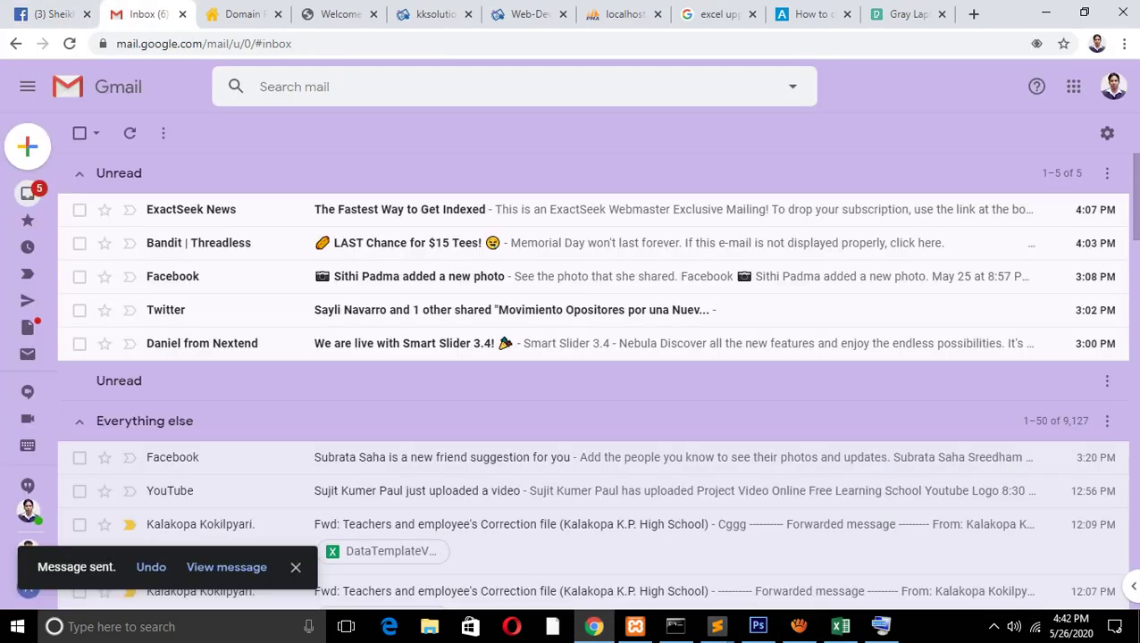
{"action": "mouse_move", "coordinate": [27, 384]}
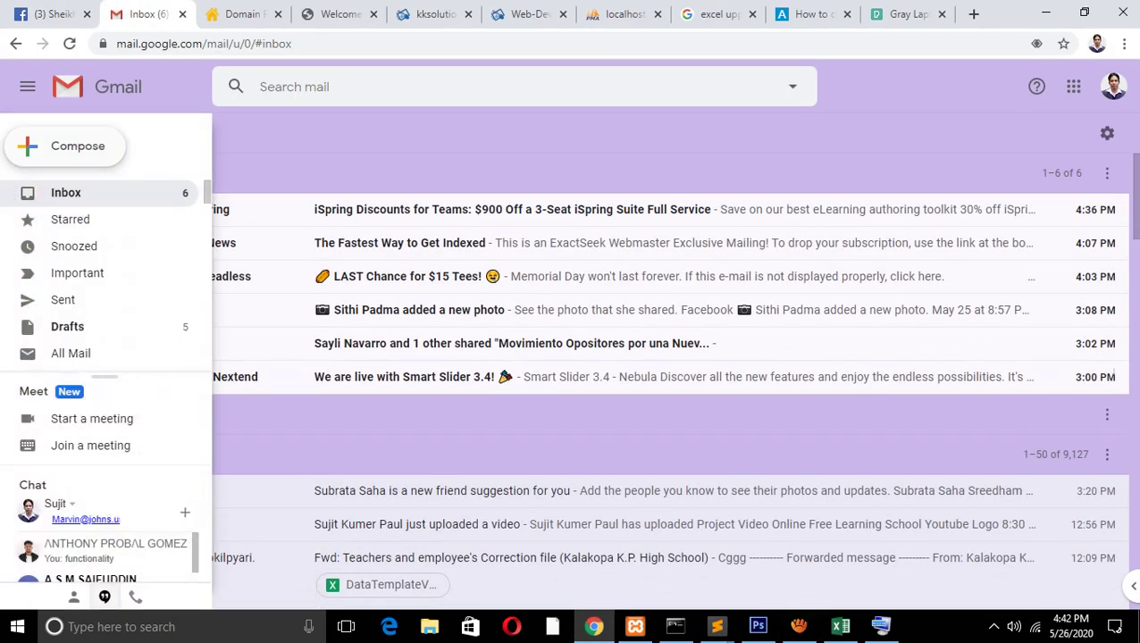
{"action": "left_click", "coordinate": [64, 145]}
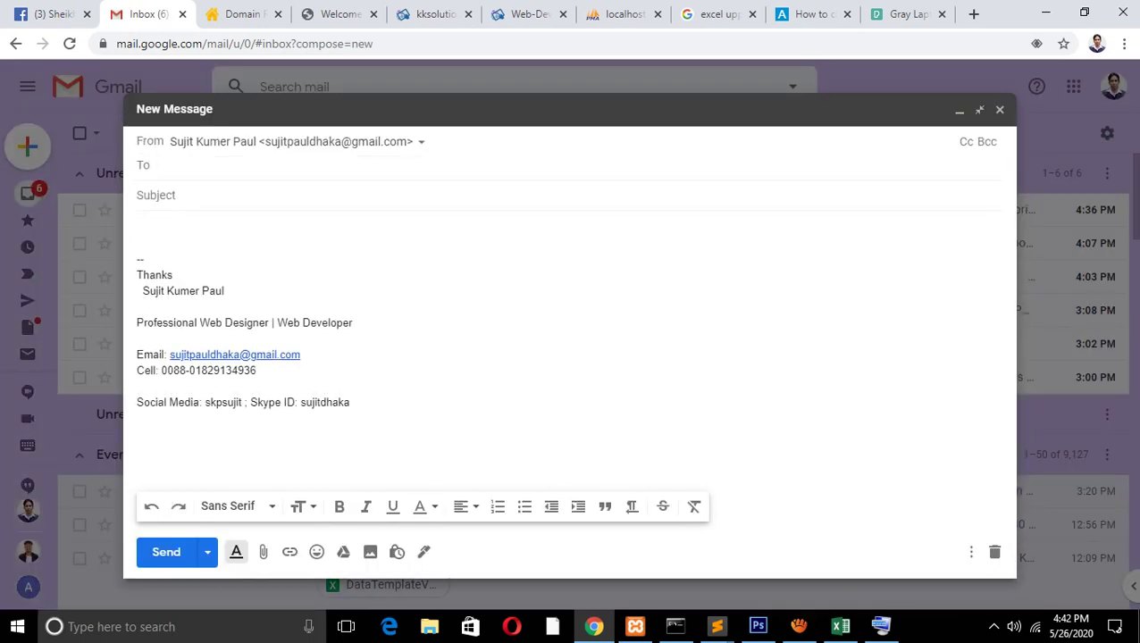
{"action": "key", "text": "Tab"}
{"action": "key", "text": "Tab"}
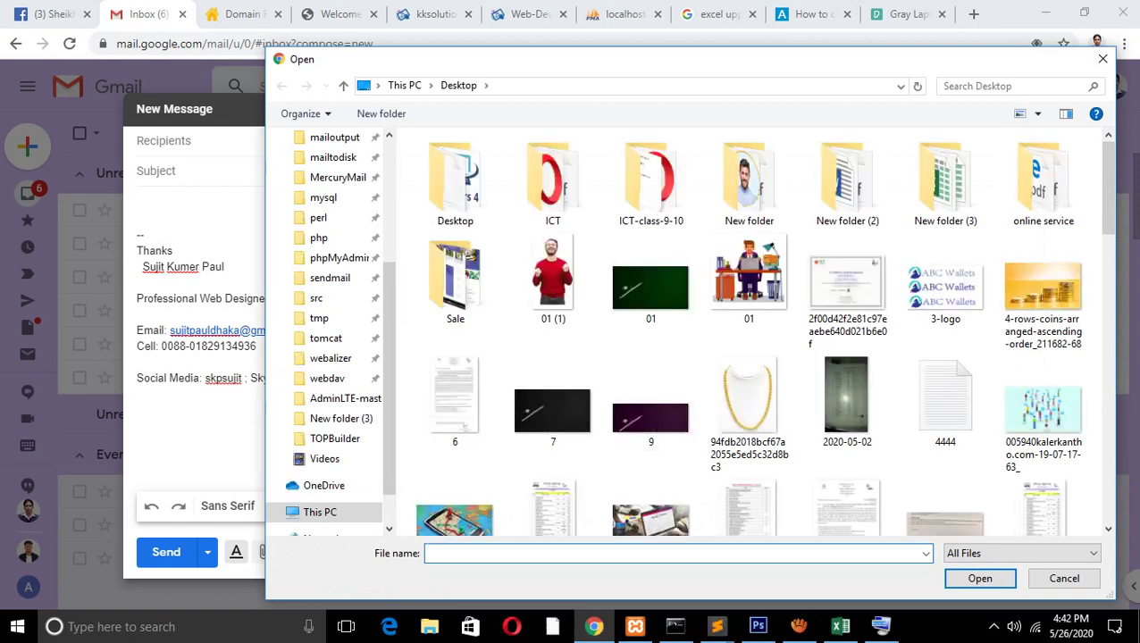
{"action": "scroll", "coordinate": [938, 186], "scroll_direction": "down", "scroll_amount": 10}
{"action": "scroll", "coordinate": [938, 186], "scroll_direction": "down", "scroll_amount": 1}
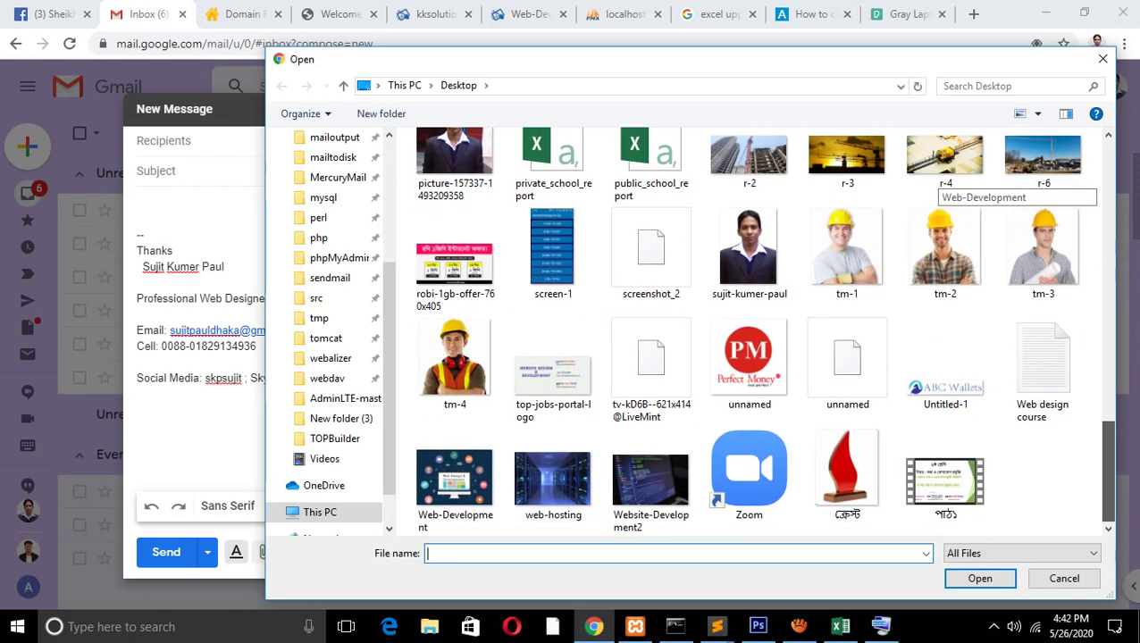
{"action": "scroll", "coordinate": [938, 186], "scroll_direction": "up", "scroll_amount": 5}
{"action": "scroll", "coordinate": [938, 185], "scroll_direction": "up", "scroll_amount": 2}
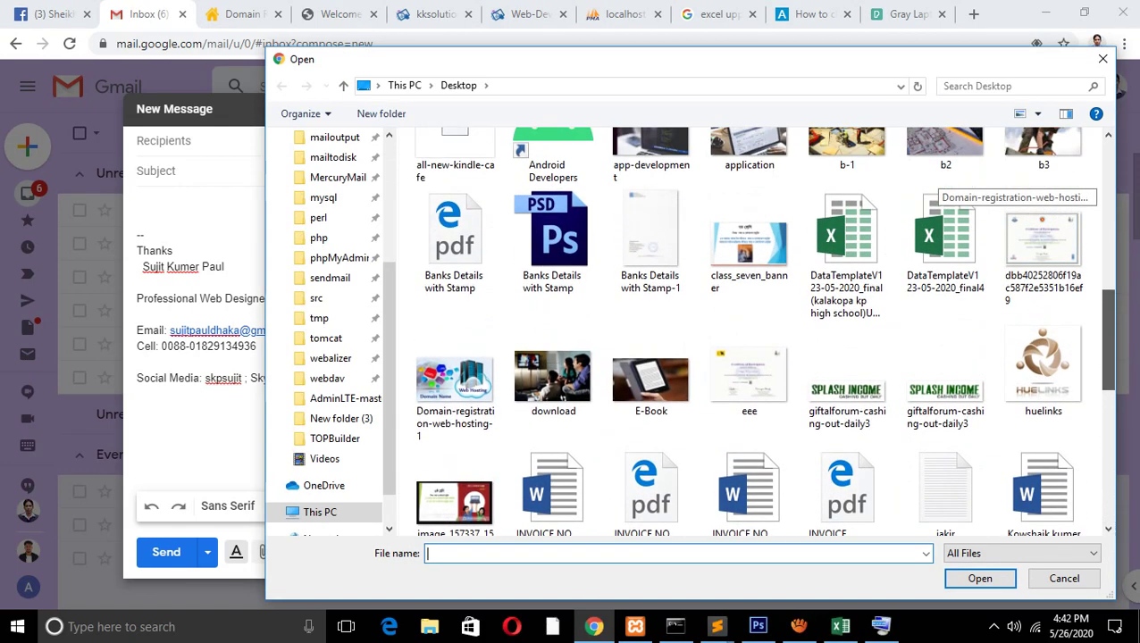
{"action": "double_click", "coordinate": [941, 234]}
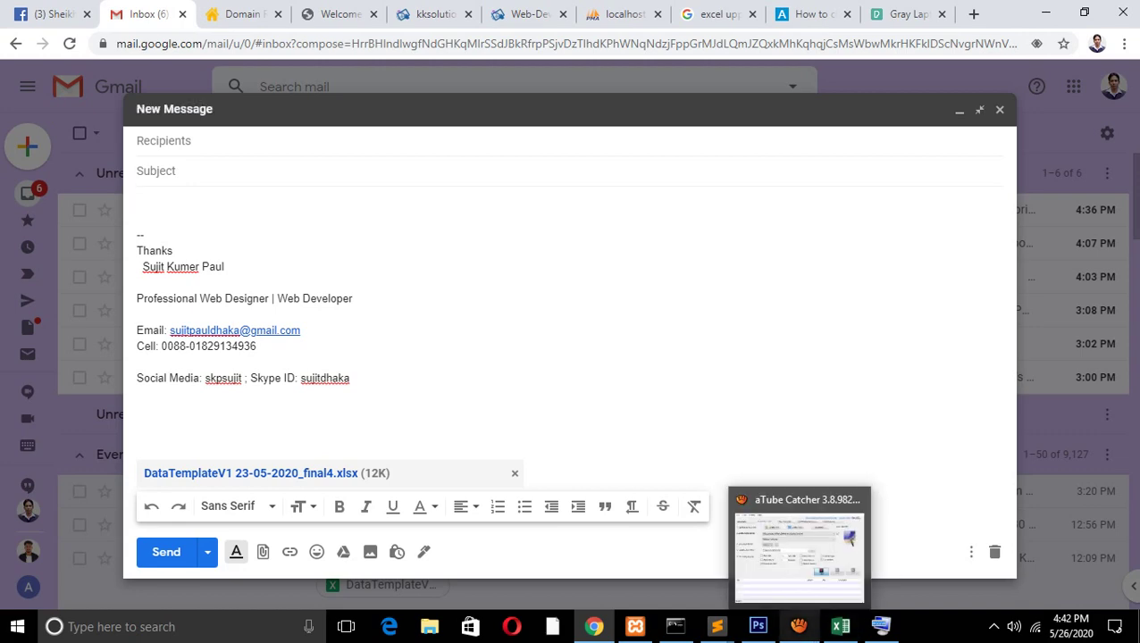
{"action": "left_click", "coordinate": [799, 626]}
{"action": "left_click", "coordinate": [725, 241]}
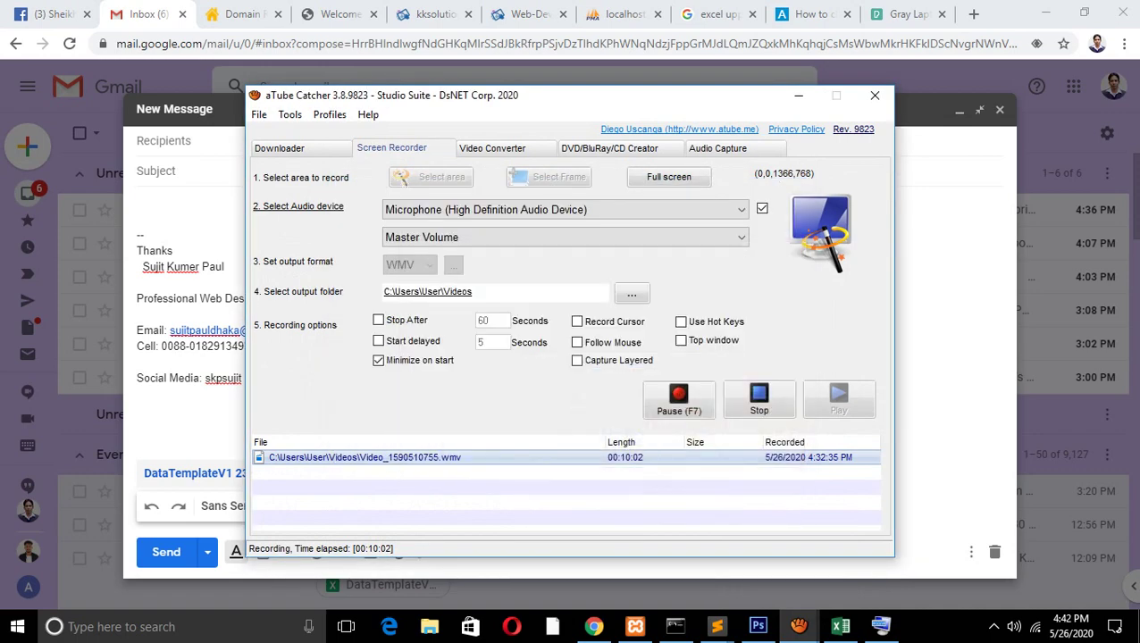